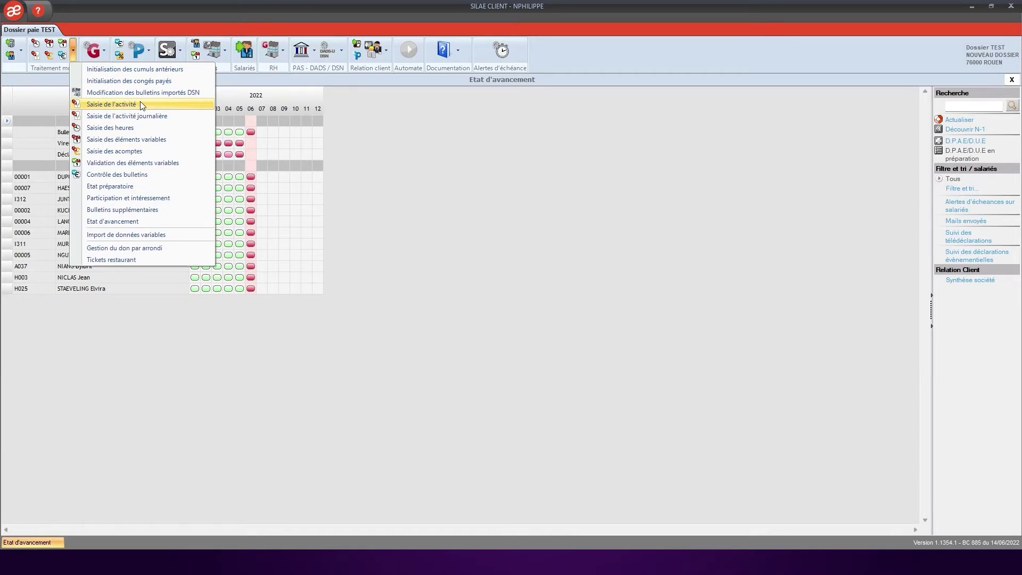
Step: Open Saisie de l'activité and add a one-day Congés payés absence on 07/06/2022 for the eighth listed employee
click(142, 104)
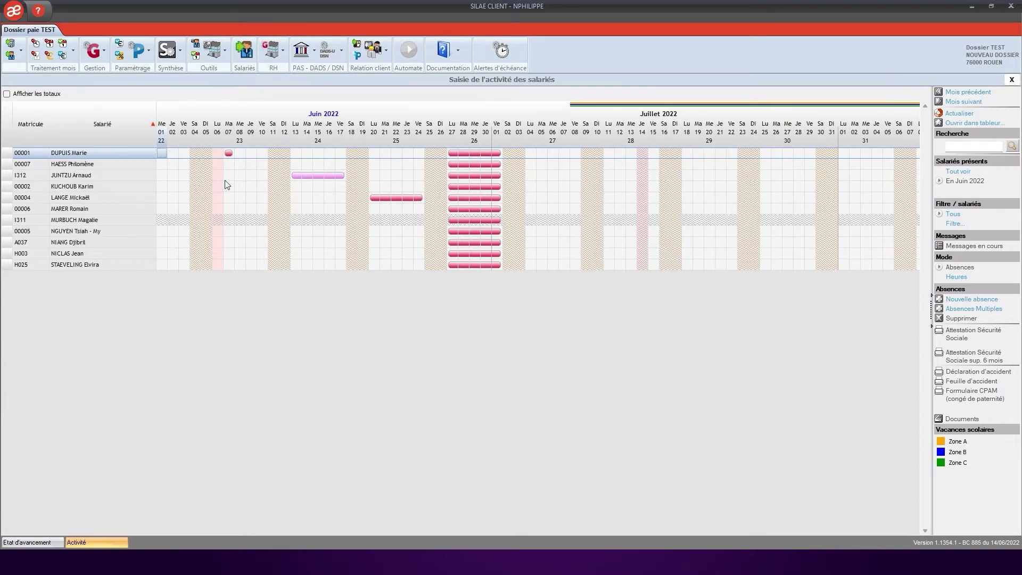
click(229, 232)
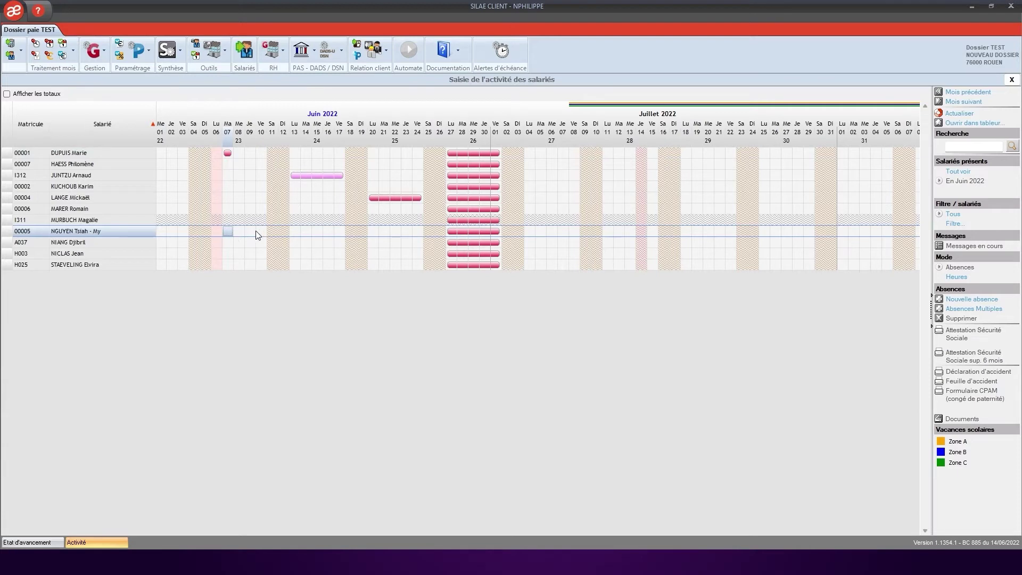
double_click(231, 231)
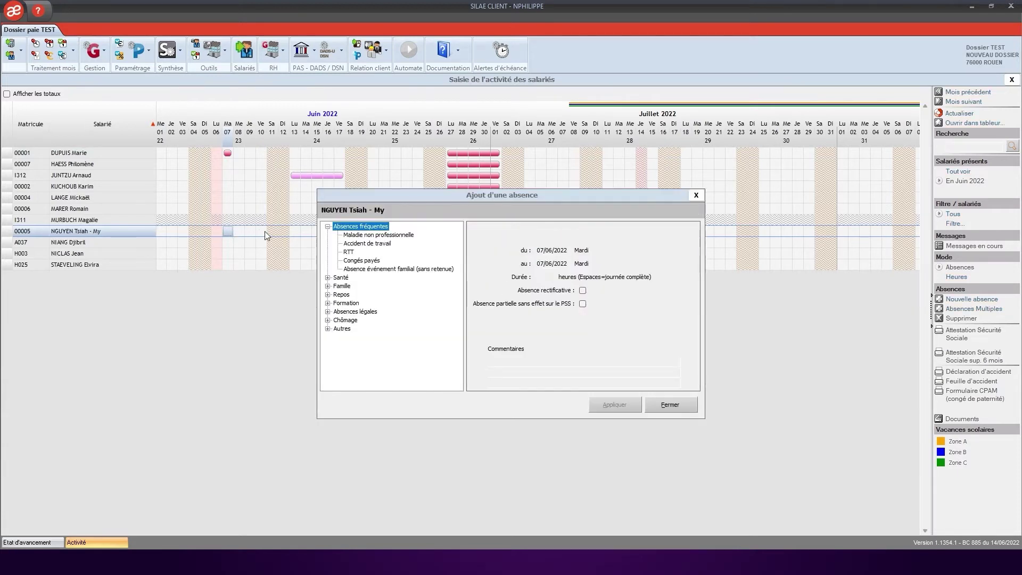
click(373, 261)
click(628, 409)
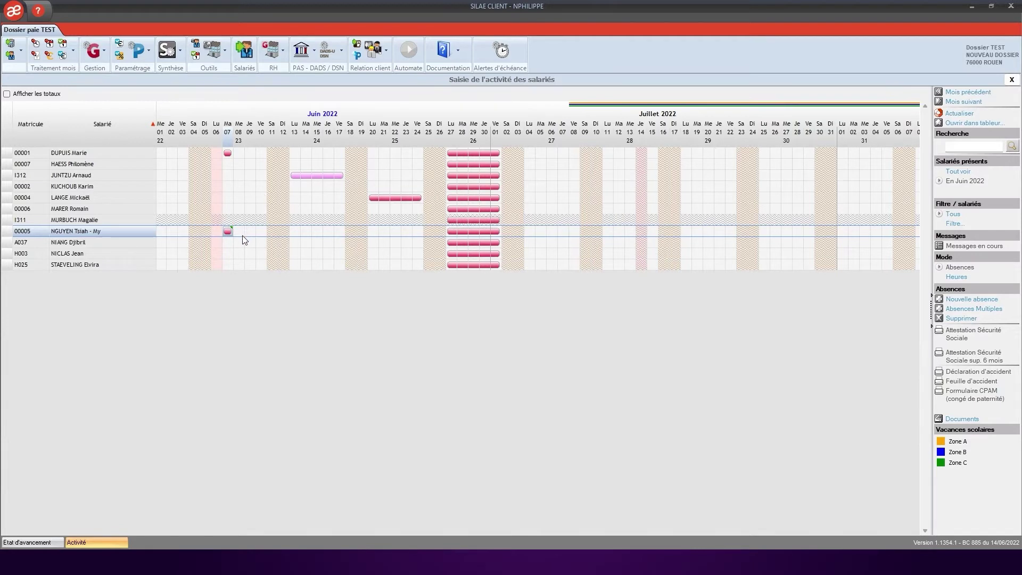
Step: Add a Maladie non professionnelle absence from 13/06/2022 to 17/06/2022 for the ninth listed employee
click(295, 243)
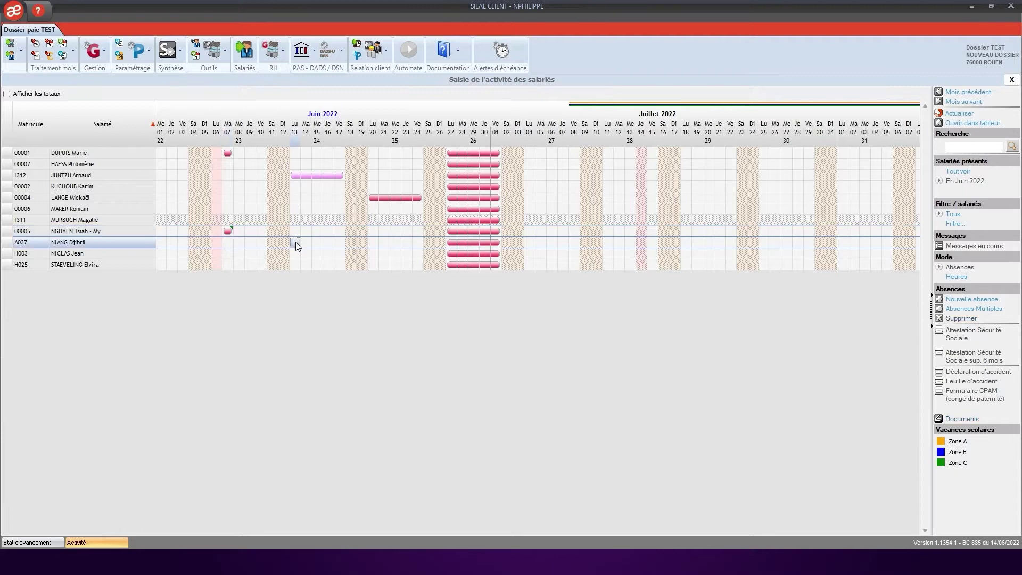
click(297, 244)
click(340, 245)
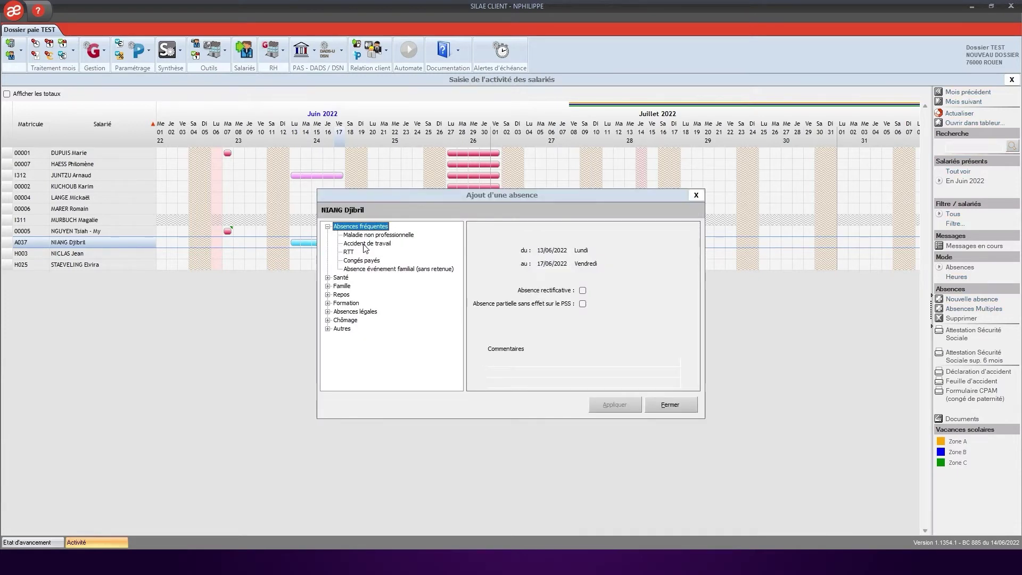
click(378, 235)
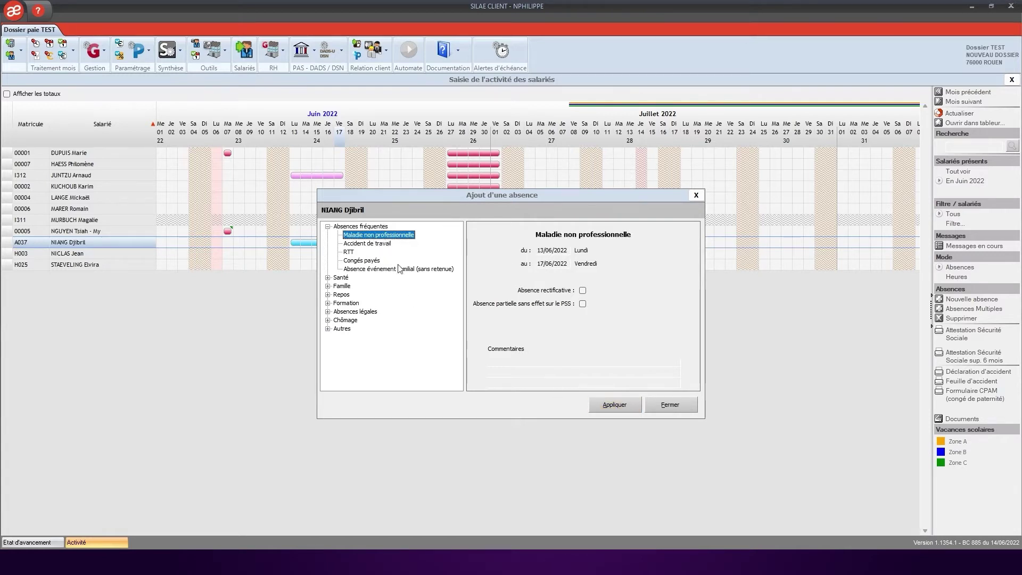
click(615, 404)
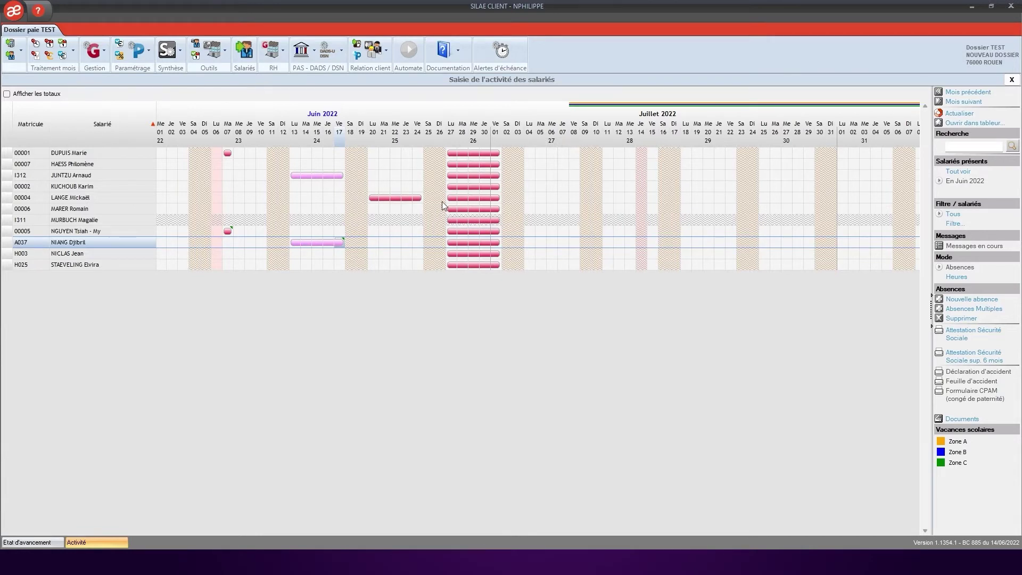
Step: Open the Attestation Sécurité Sociale for the ninth employee's sick leave and examine its contents through the subrogation section
click(303, 243)
click(986, 336)
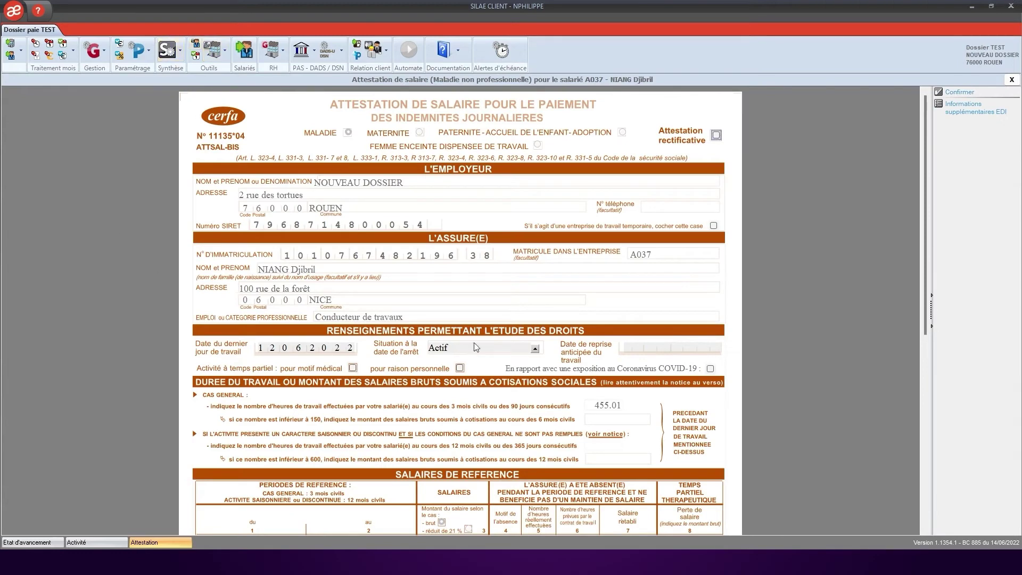
scroll(366, 191, down, 3)
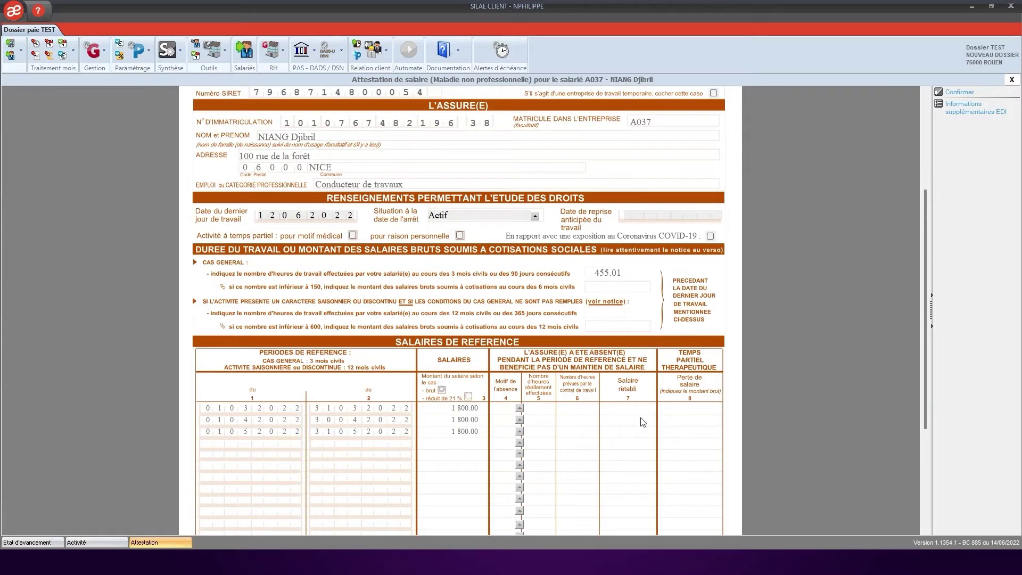
scroll(642, 421, down, 5)
Step: Clear the start and end dates of the employer's subrogation period in the attestation
click(293, 434)
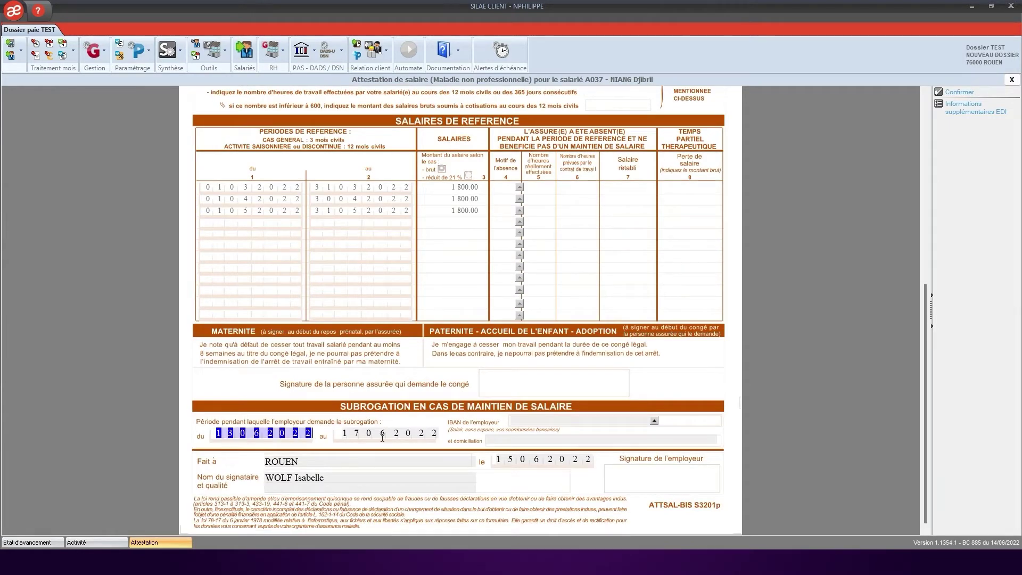
click(383, 435)
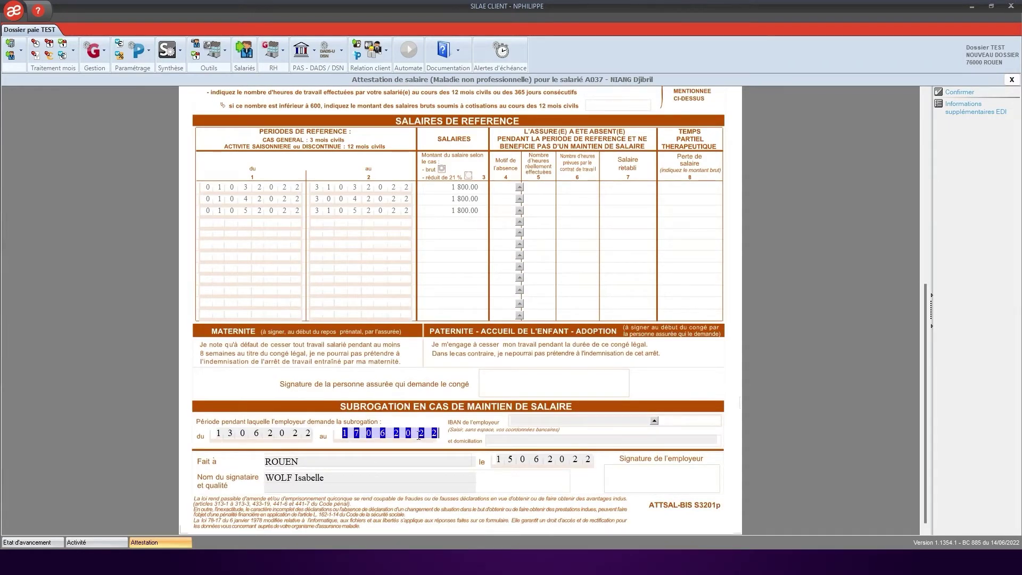
click(308, 429)
key(Delete)
click(384, 432)
key(Delete)
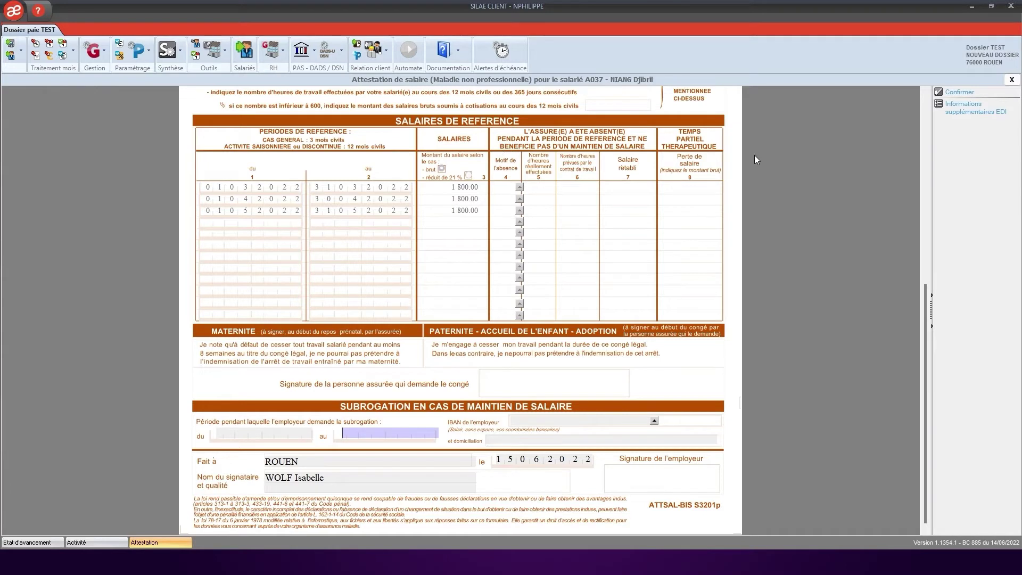
Step: View the EDI generation options for the attestation, cancel the generation and close the attestation
click(959, 92)
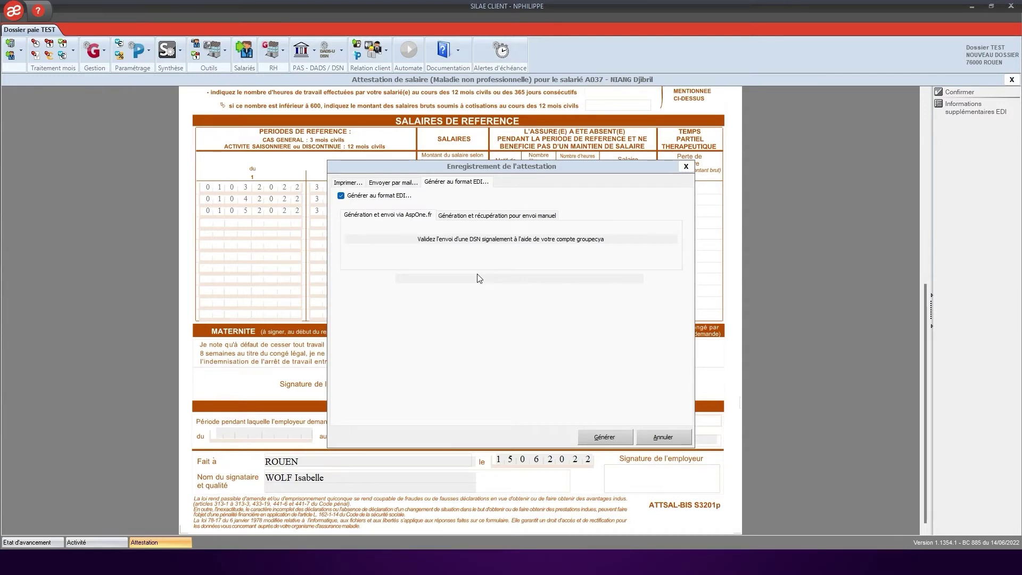
click(663, 436)
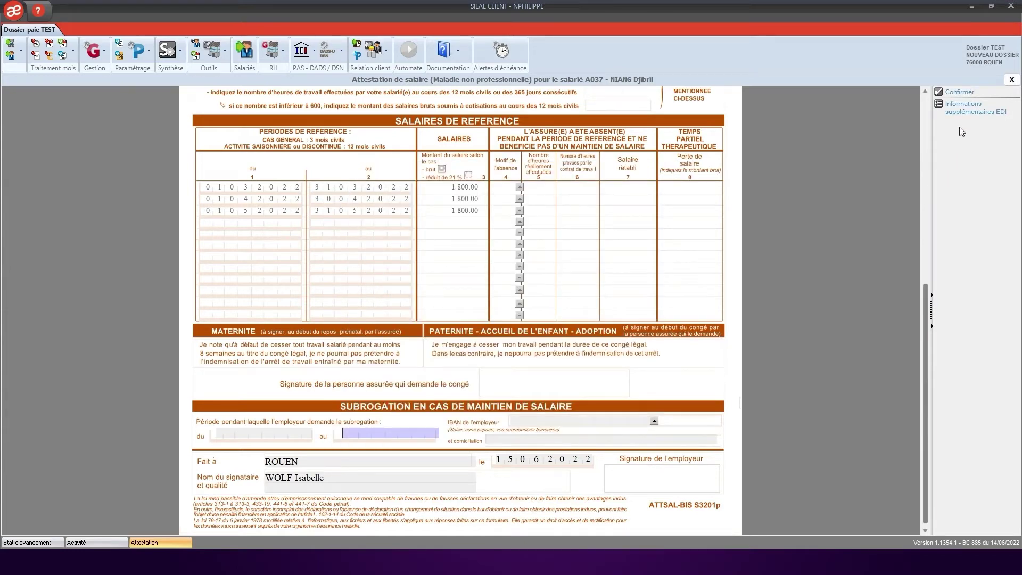
click(1011, 80)
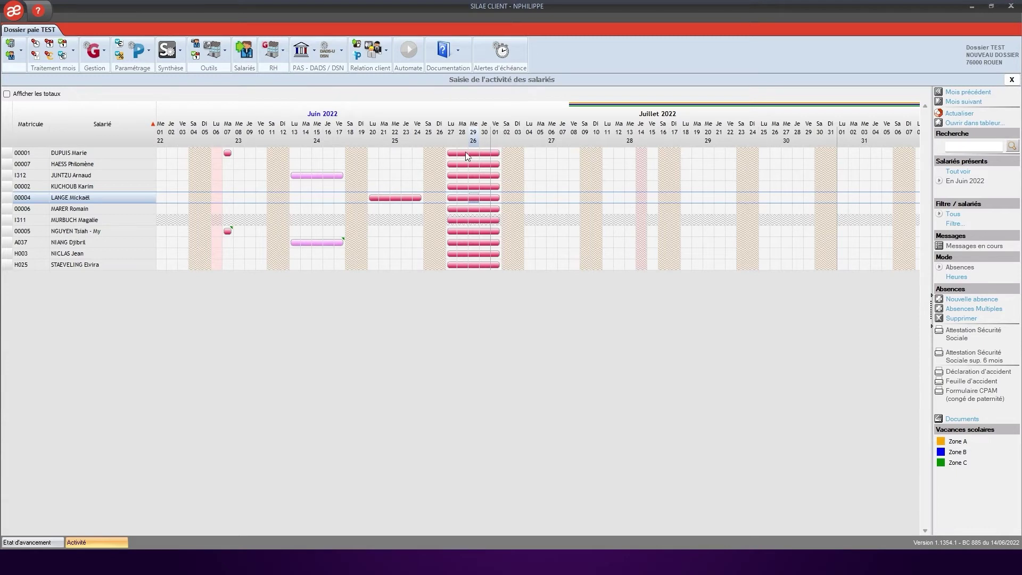
Step: Start an Absences Multiples entry and exclude the first three listed employees from it
click(991, 312)
click(287, 218)
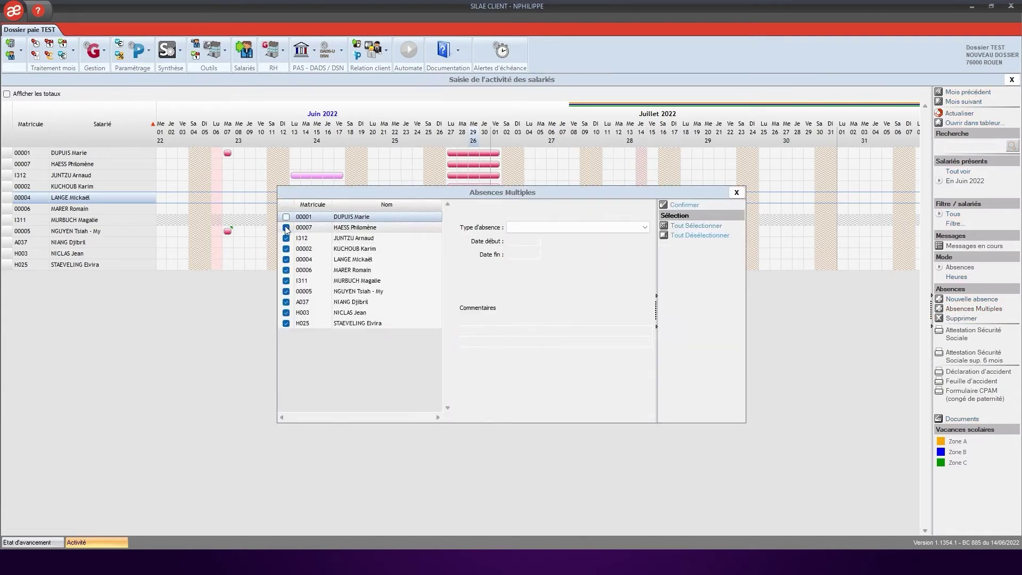
click(287, 228)
click(286, 238)
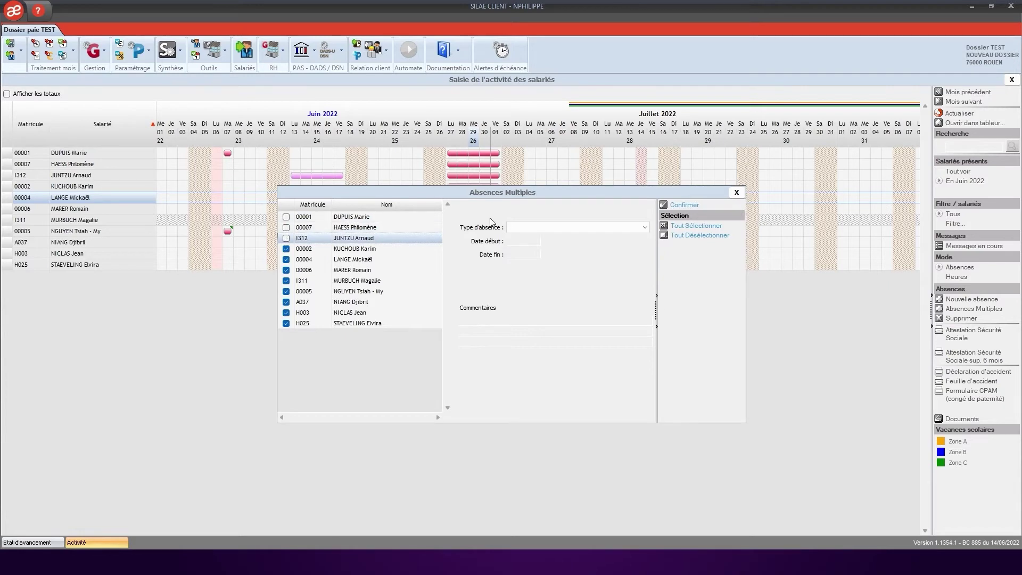
Step: Set the absence type of the multiple absence to CP supplémentaires
click(644, 227)
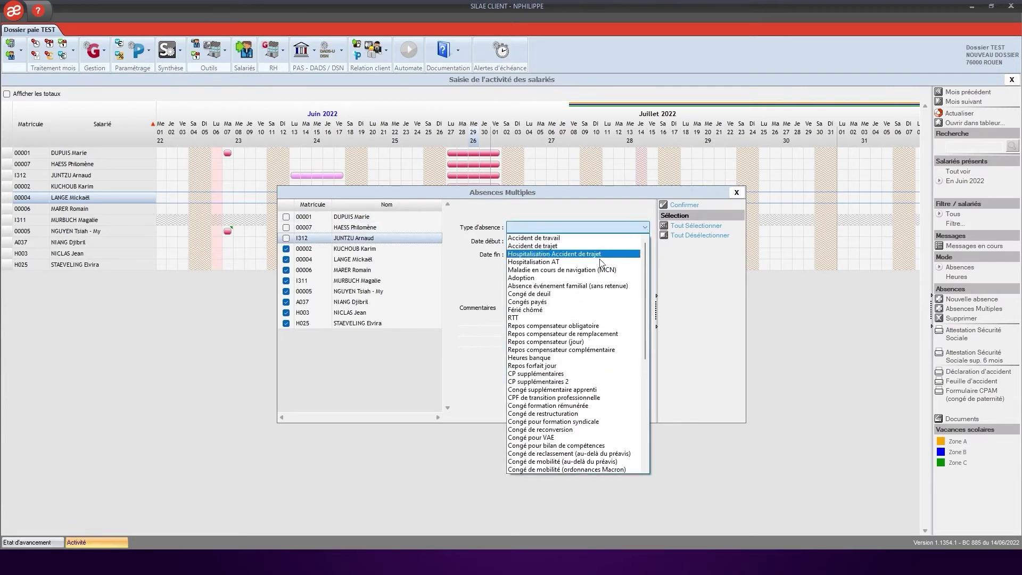
click(587, 205)
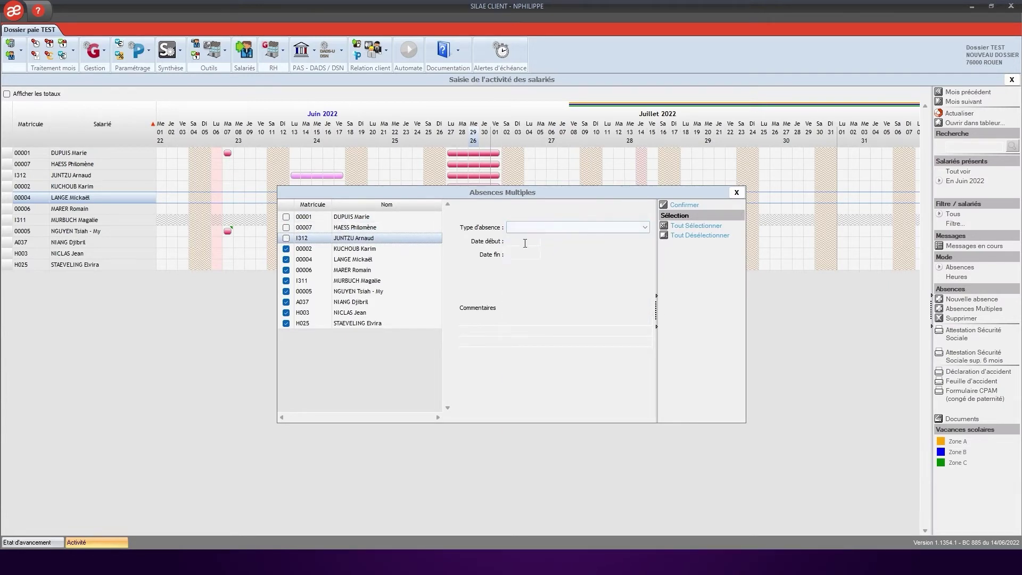
click(528, 254)
click(643, 228)
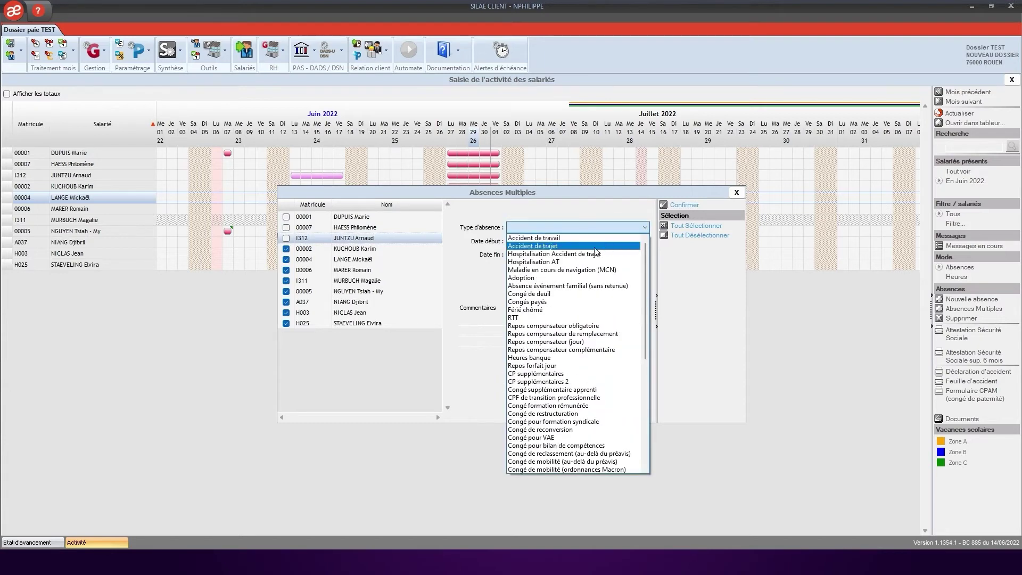
click(571, 262)
click(626, 228)
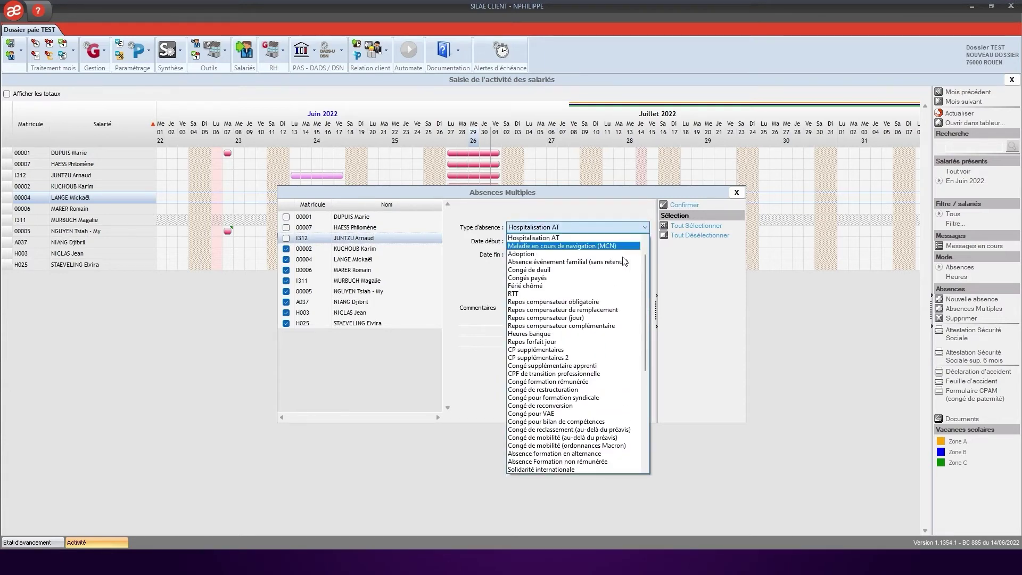
click(549, 350)
Step: Exclude the fourth, fifth and sixth listed employees from the multiple absence
click(282, 251)
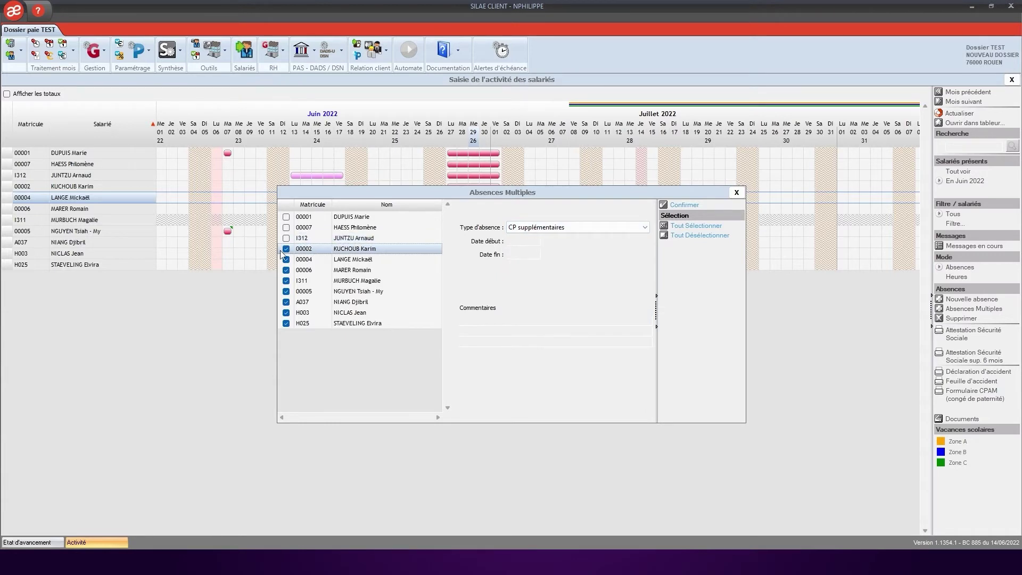
click(286, 259)
click(286, 270)
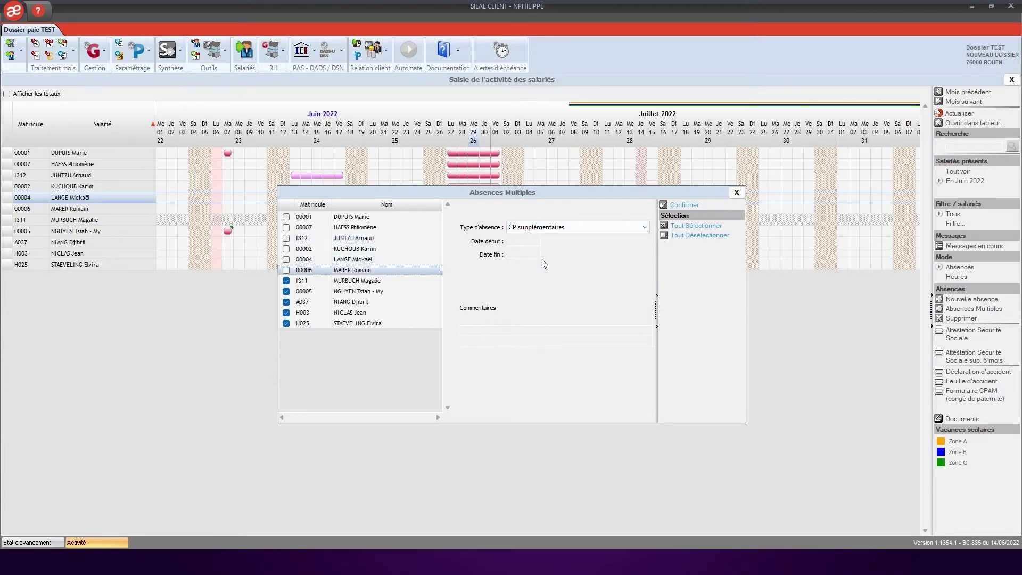
Step: Set the multiple absence to run from 01/06/2022 to 03/06/2022 and confirm it for the selected employees
click(523, 242)
text(01062022)
key(Tab)
text(03062022)
click(683, 205)
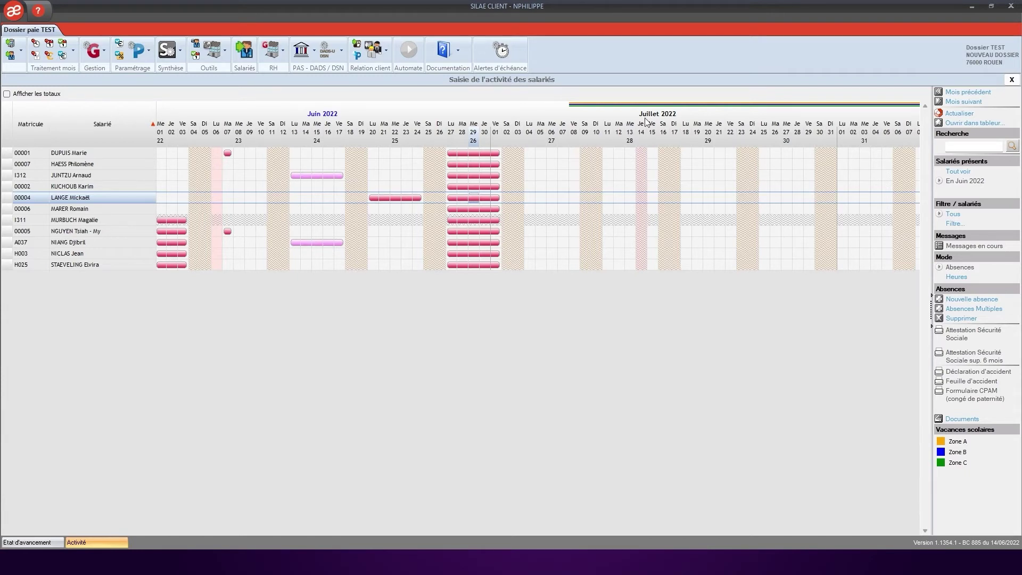
Step: Close the activity entry and open Saisie des heures for June 2022
click(1012, 80)
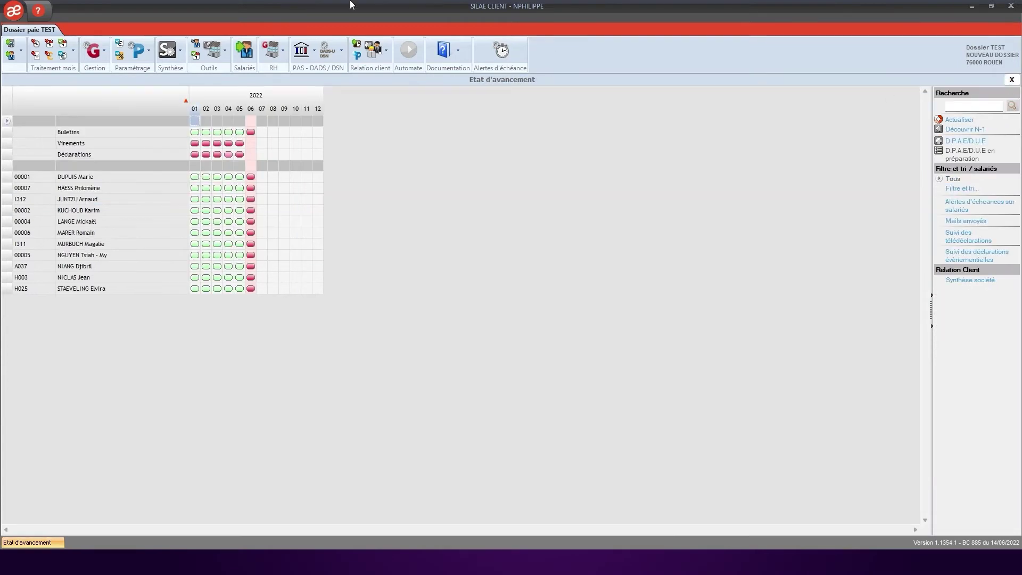
click(73, 49)
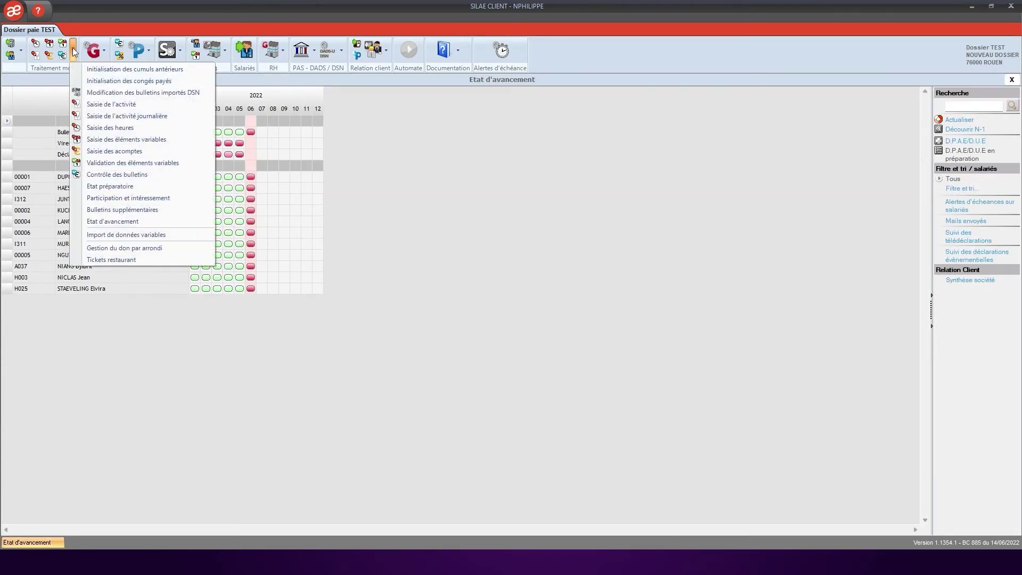
click(122, 130)
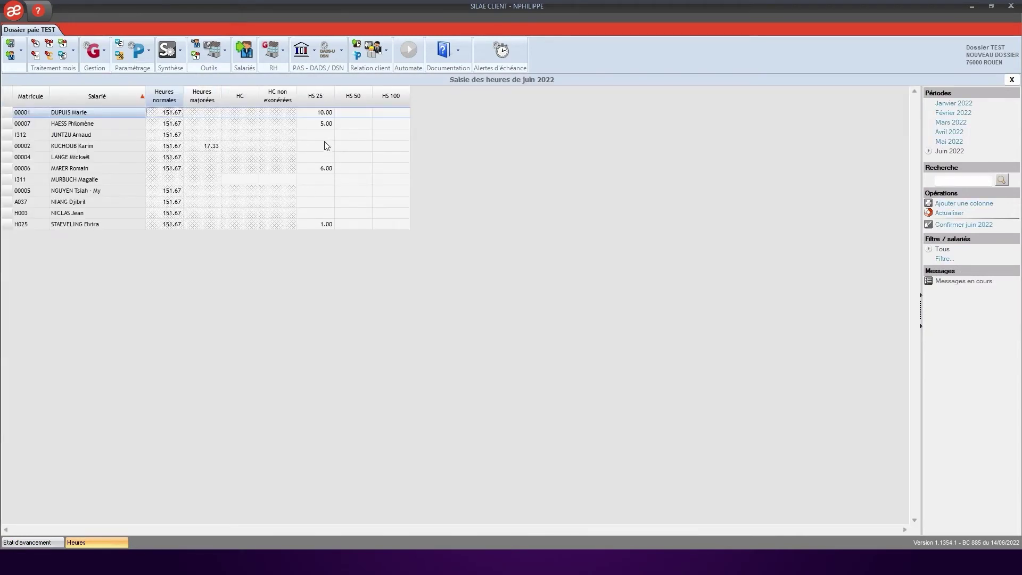
Step: Enter HS 25 overtime of 6 hours for the fourth listed employee and 2 hours for the eighth
click(324, 137)
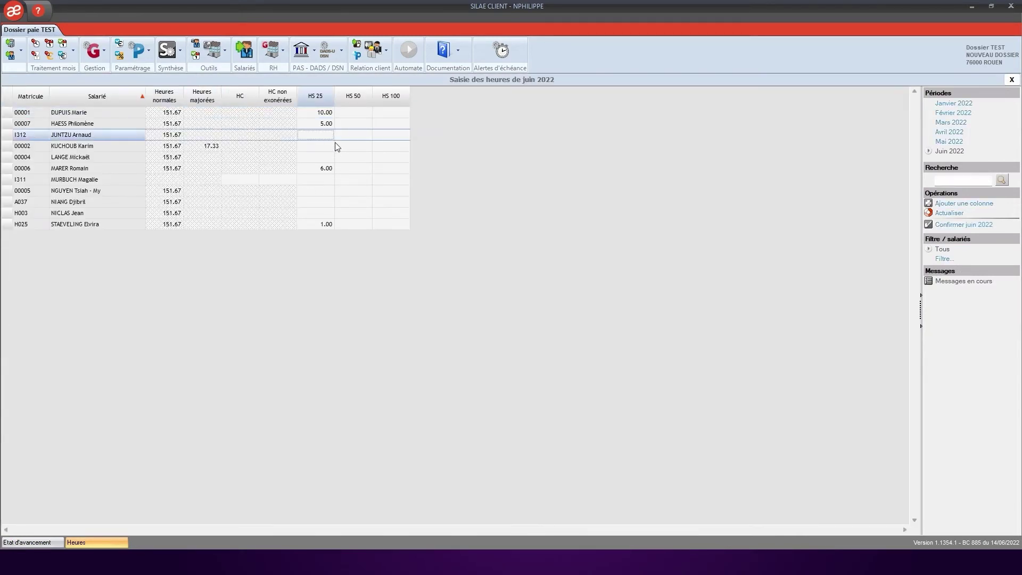
click(321, 147)
text(6)
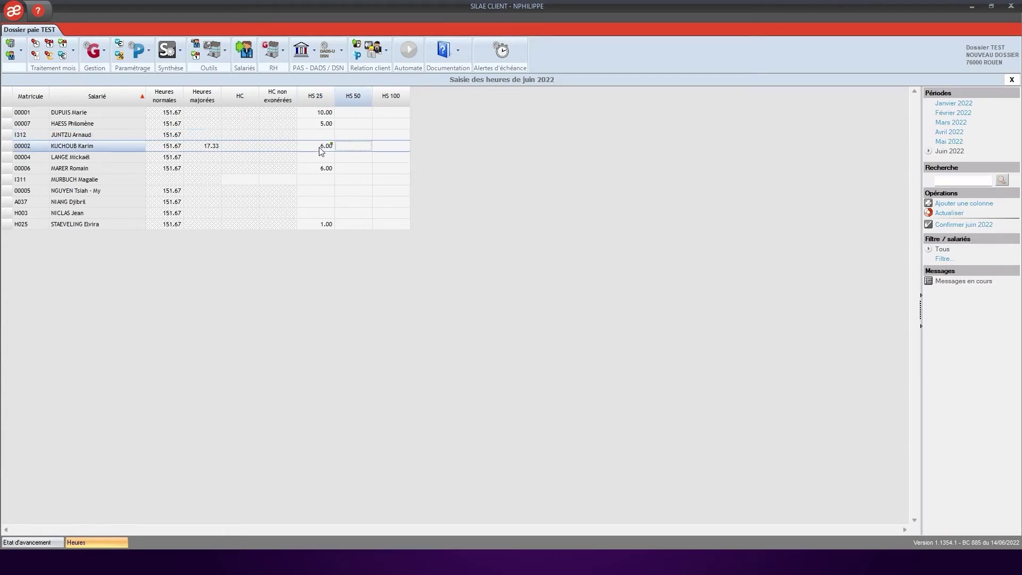
click(328, 192)
text(2)
key(Tab)
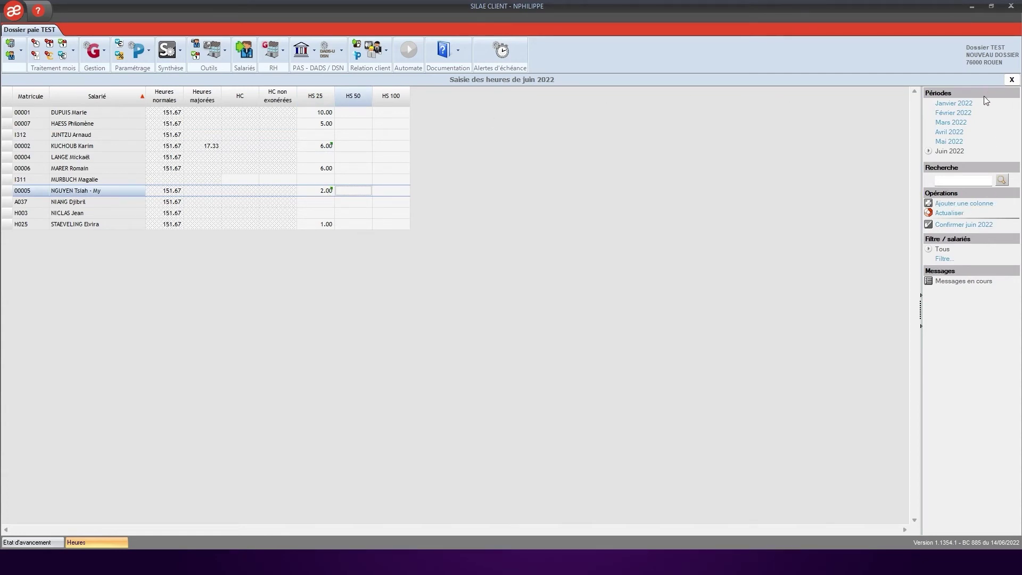
Step: Add the HREG1 column (Heures normales à régulariser) to the hours table and select the ninth employee's cell in it
click(977, 204)
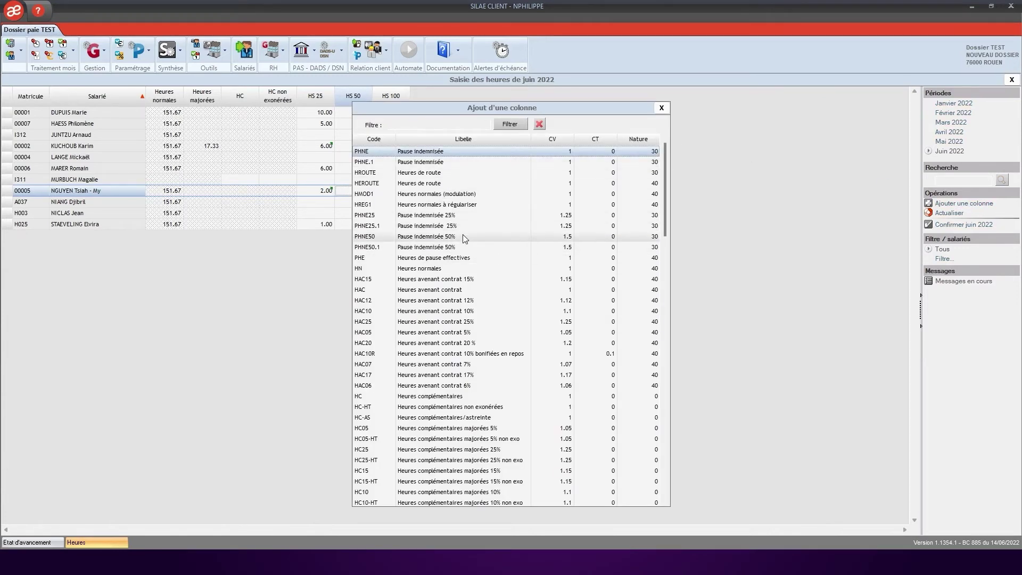
scroll(465, 238, down, 20)
scroll(465, 238, up, 20)
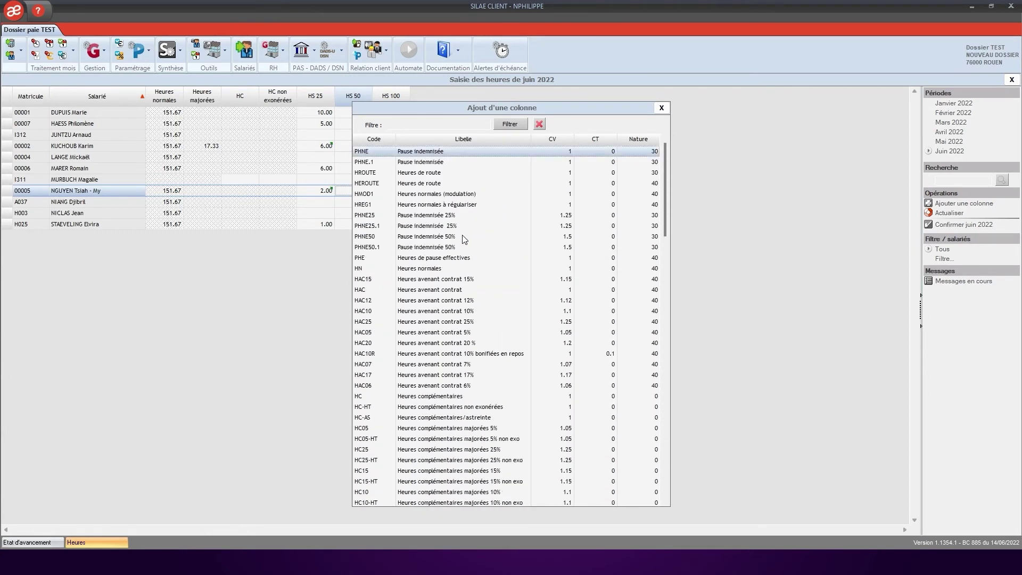
double_click(451, 205)
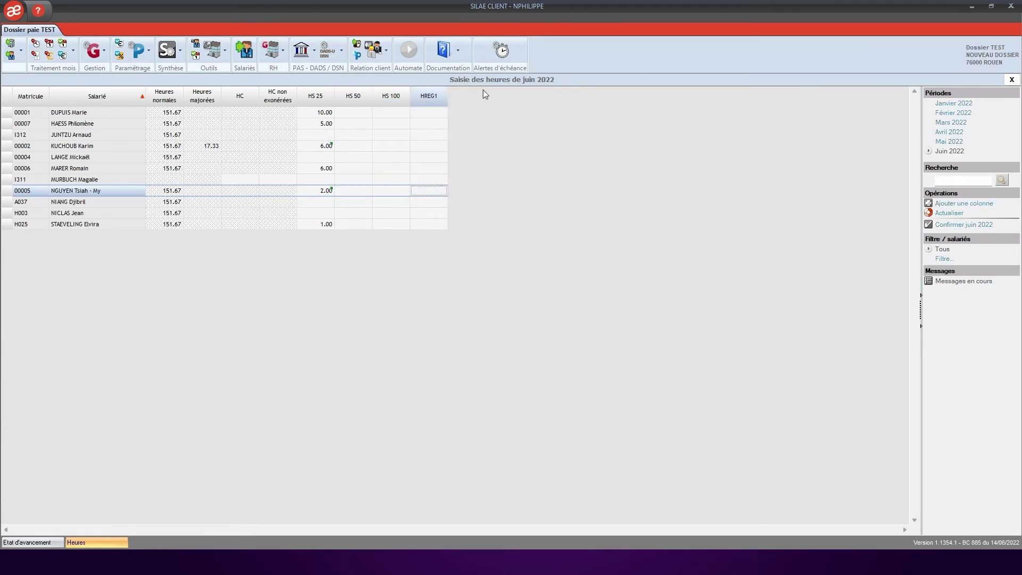
click(428, 203)
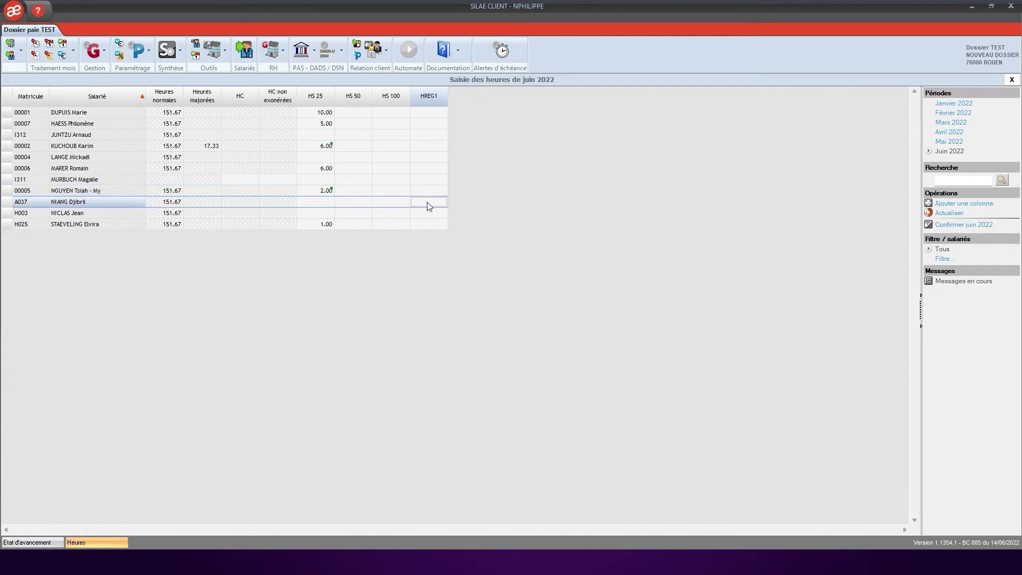
Step: Close the hours entry and open Saisie des éléments variables for June 2022
key(Return)
click(1013, 80)
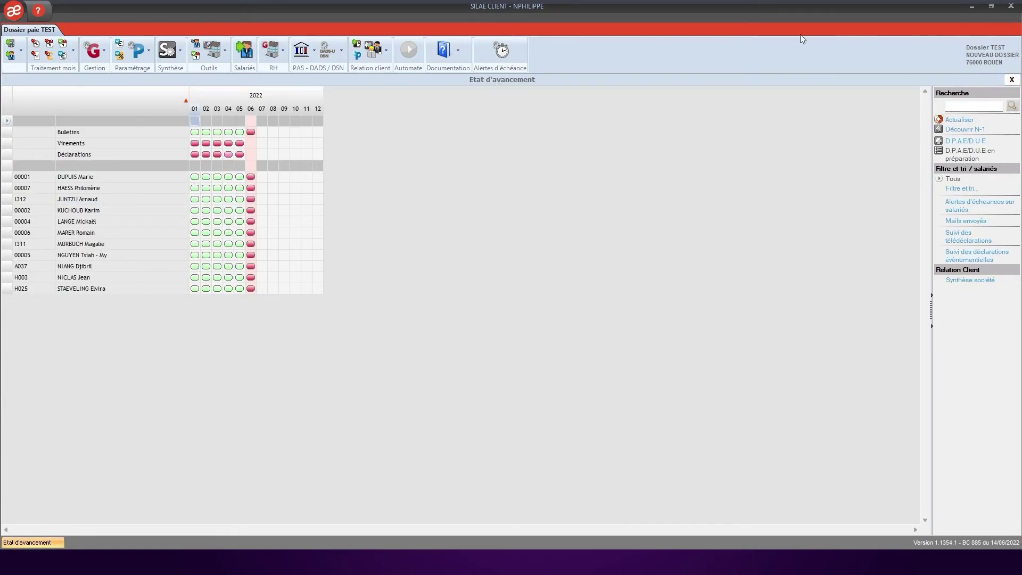
click(73, 52)
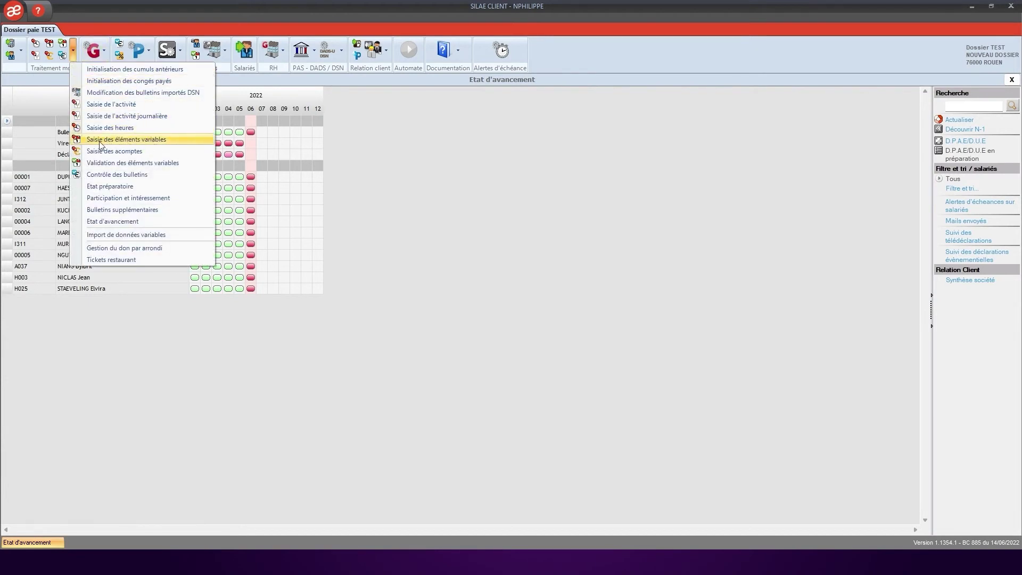
click(148, 140)
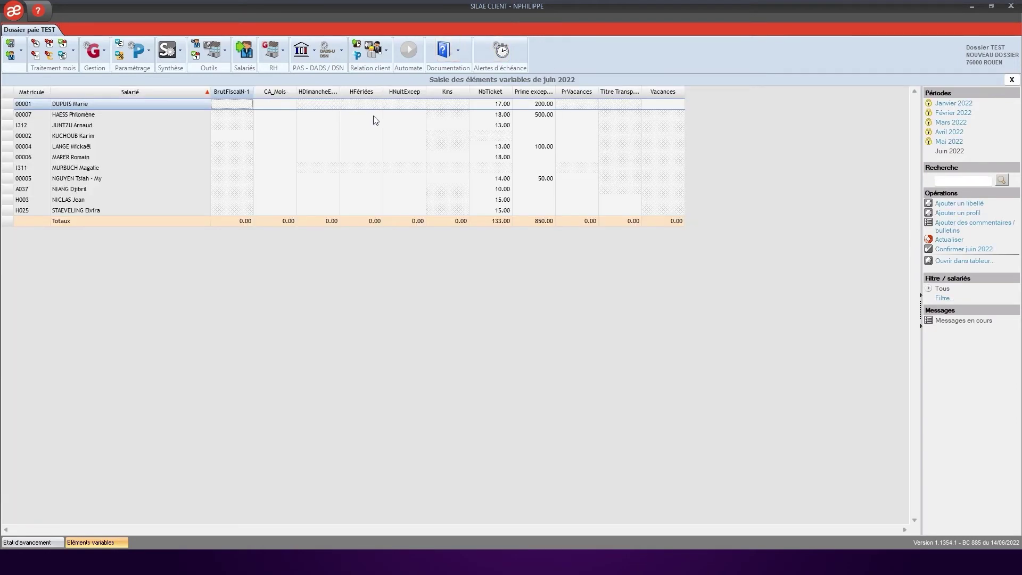
Step: Enter an exceptional bonus (Prime exceptionnelle) of 500 for the third listed employee and 200 for the seventh
click(550, 127)
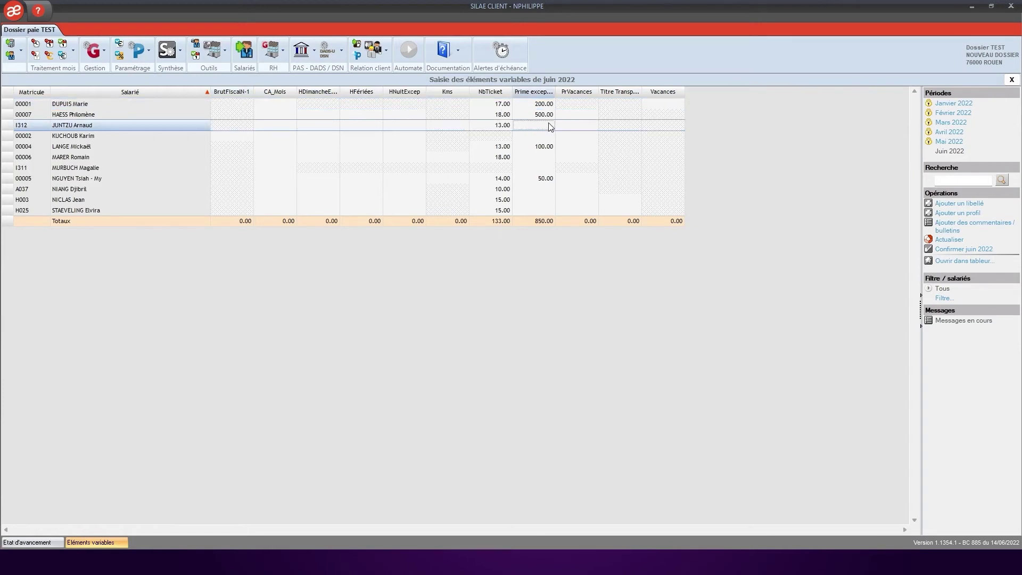
text(500)
key(Return)
key(Down)
key(Down)
key(Down)
key(Down)
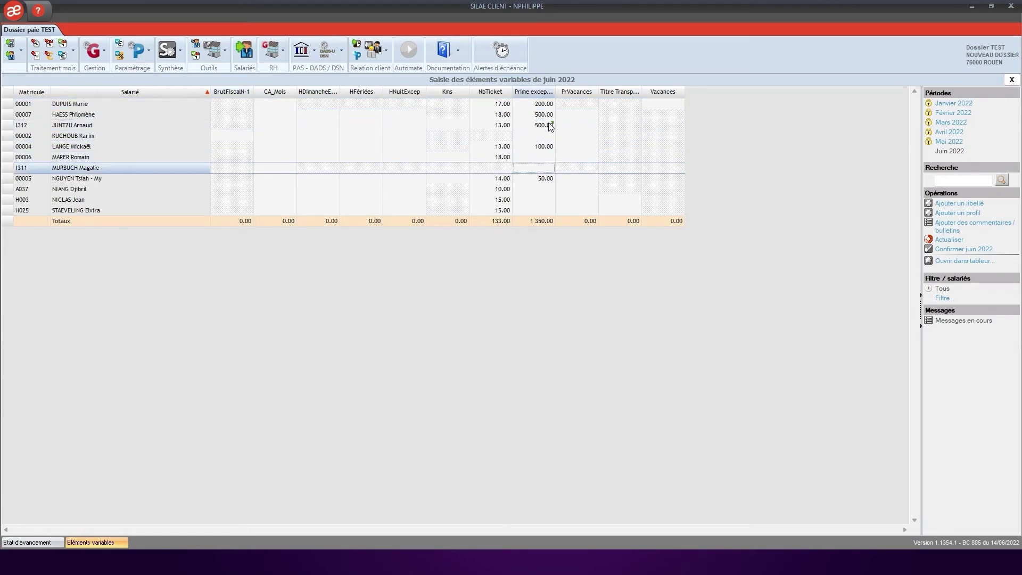
text(200)
key(Return)
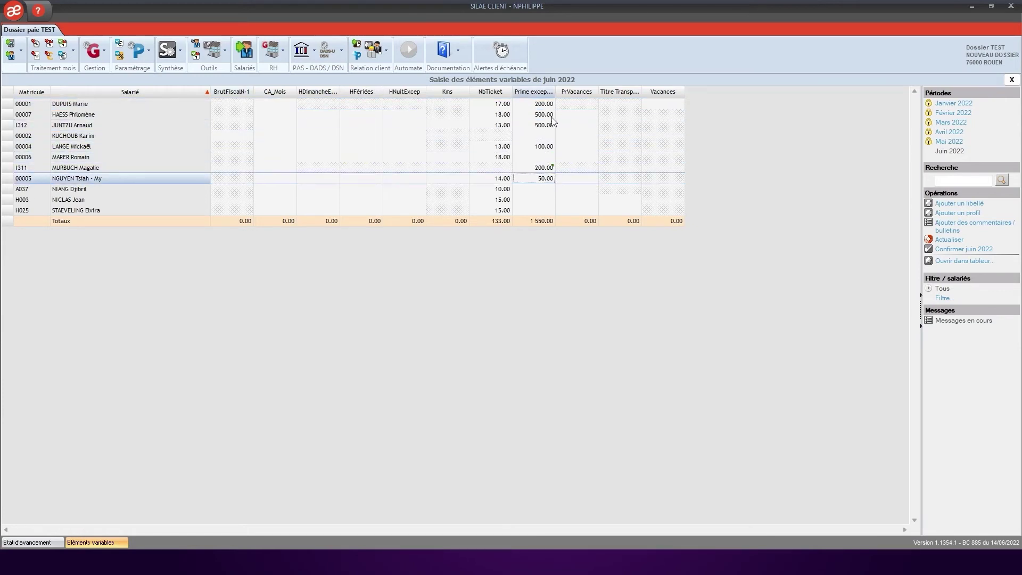
click(578, 136)
click(585, 157)
click(583, 138)
click(584, 127)
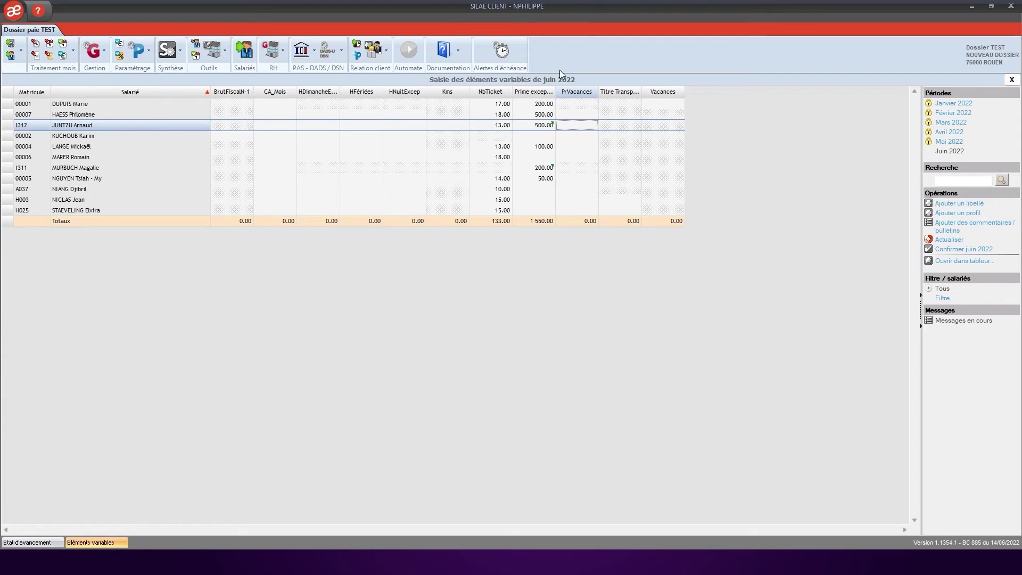
click(578, 138)
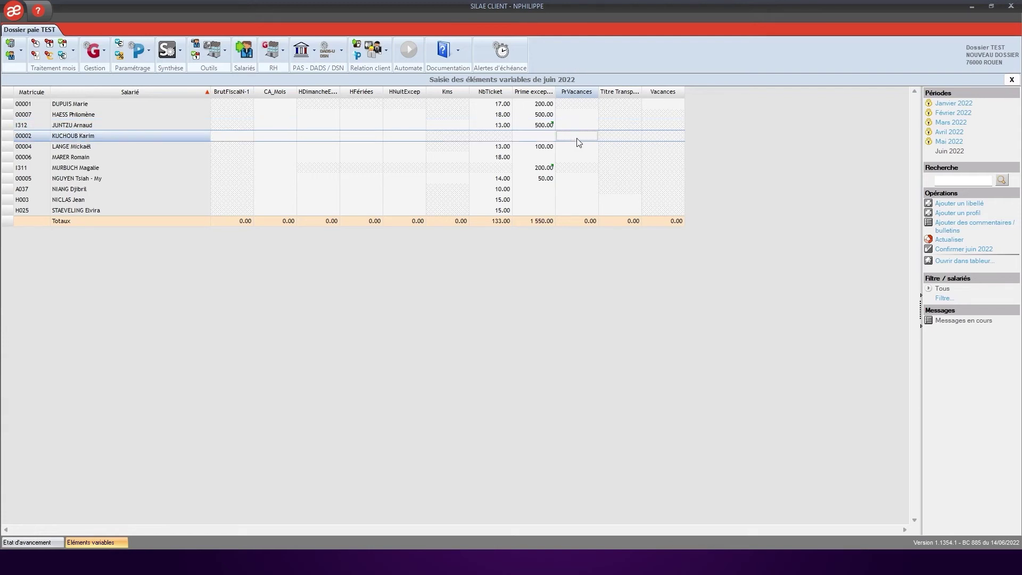
click(574, 144)
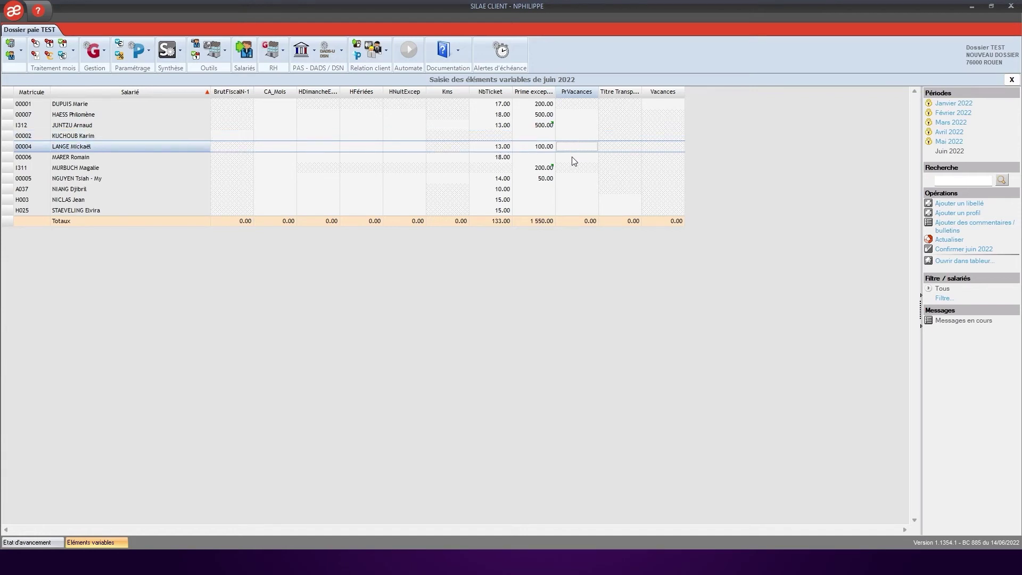
click(584, 135)
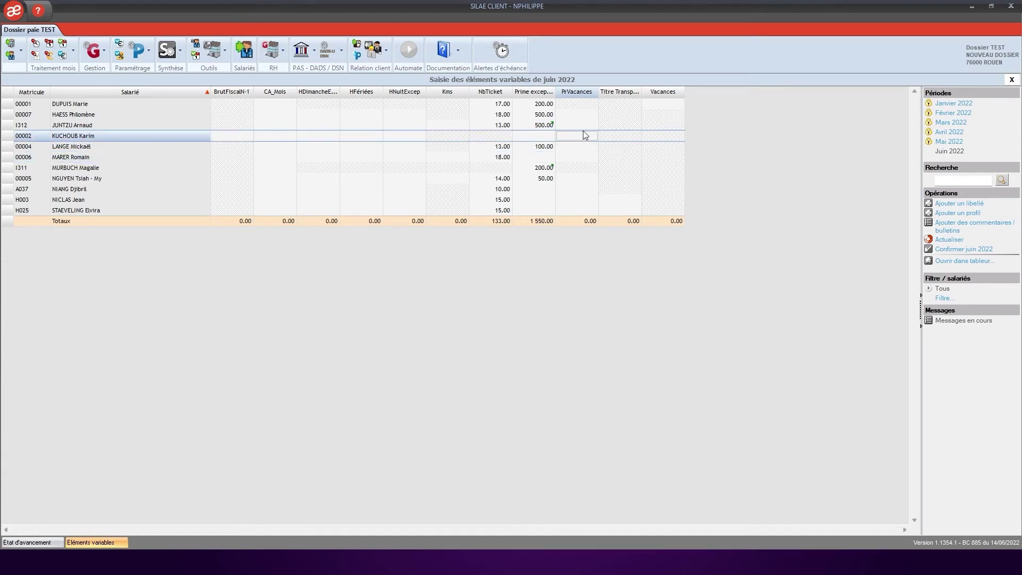
Step: Examine the bonus labels available for addition to the variable elements, then close the list without adding one
click(968, 204)
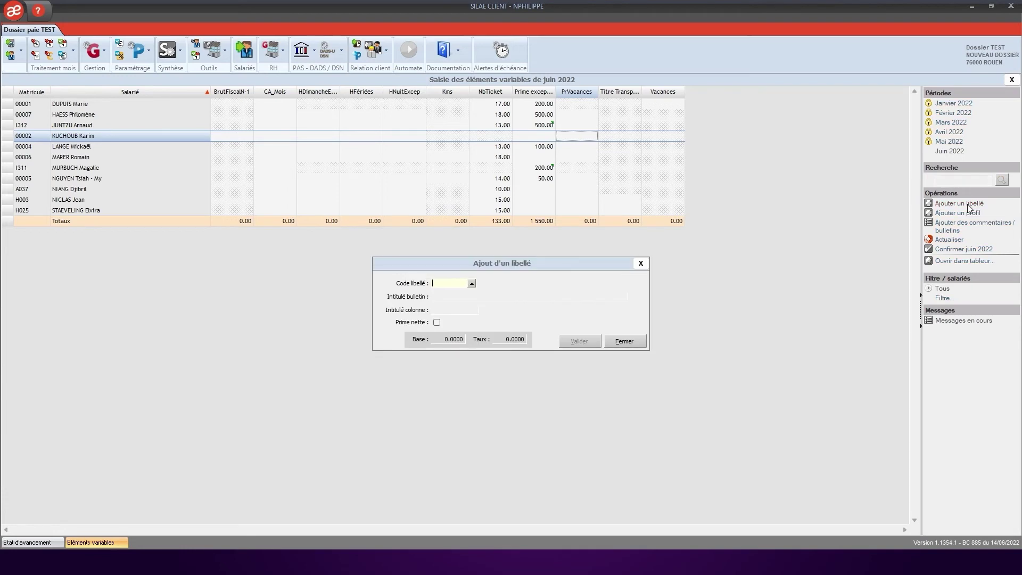
click(473, 285)
scroll(410, 267, down, 10)
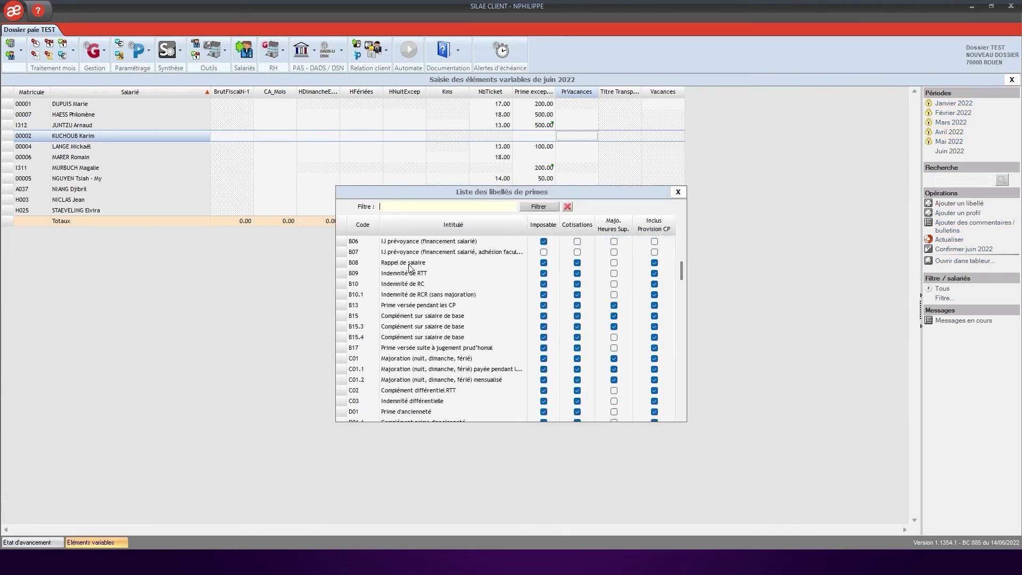
scroll(411, 267, down, 5)
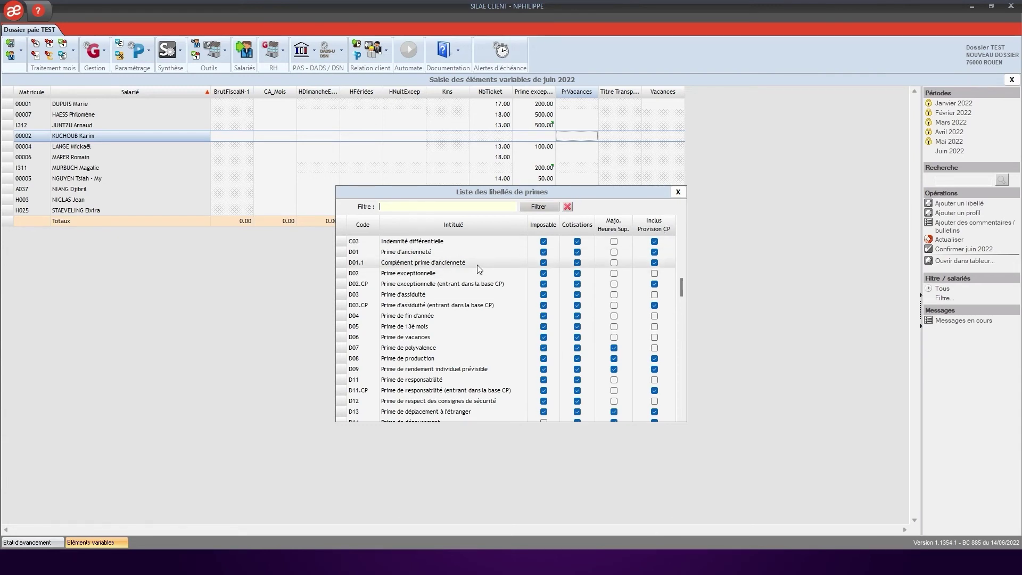
scroll(478, 269, down, 8)
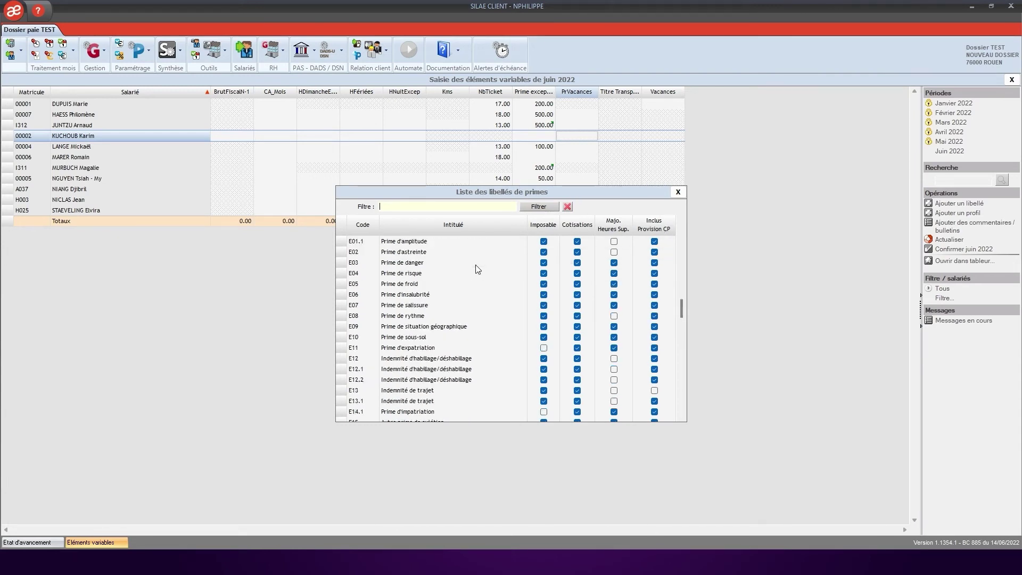
click(678, 192)
click(642, 264)
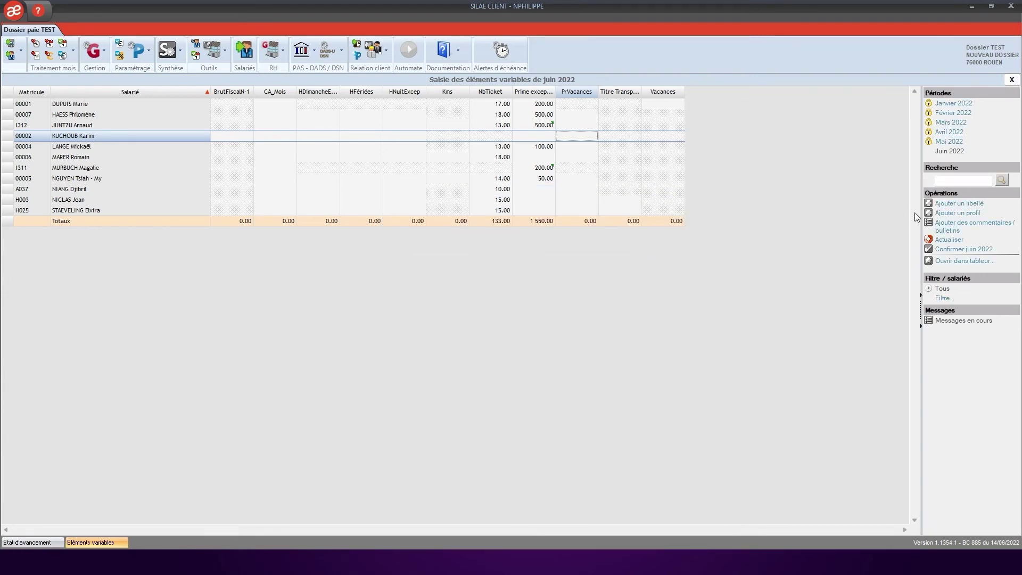
Step: Look through the profiles that can be added to the variable elements and close the selection without choosing any
click(958, 213)
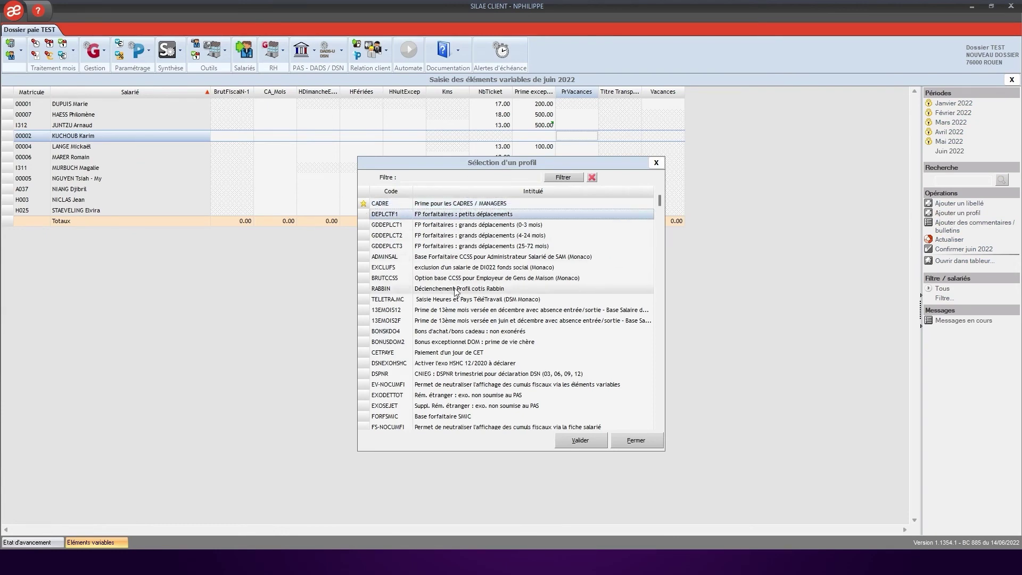
scroll(456, 292, down, 7)
scroll(454, 301, down, 7)
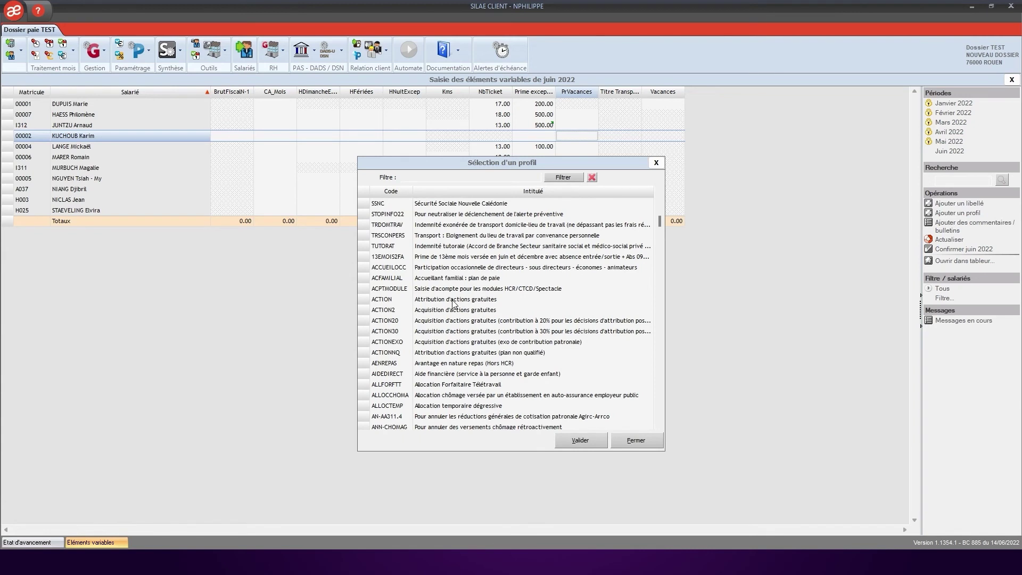
click(638, 442)
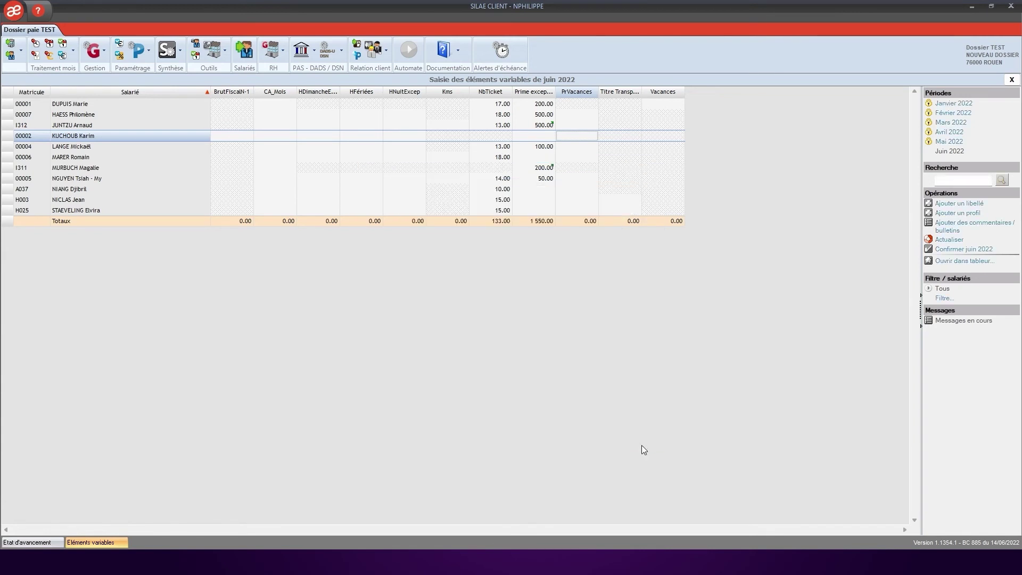
Step: Close the variable elements entry and open Saisie des acomptes
click(1012, 80)
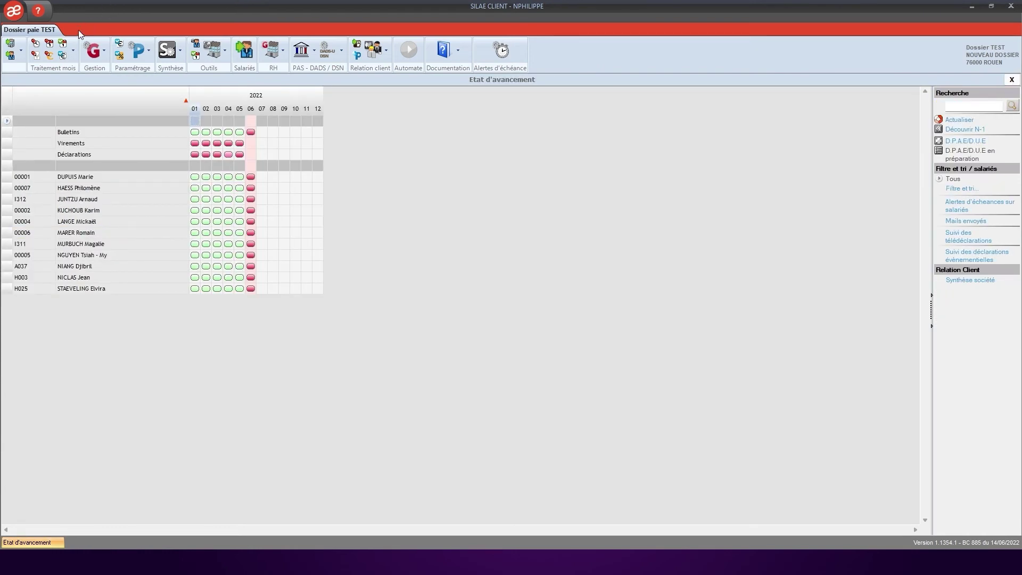
click(73, 50)
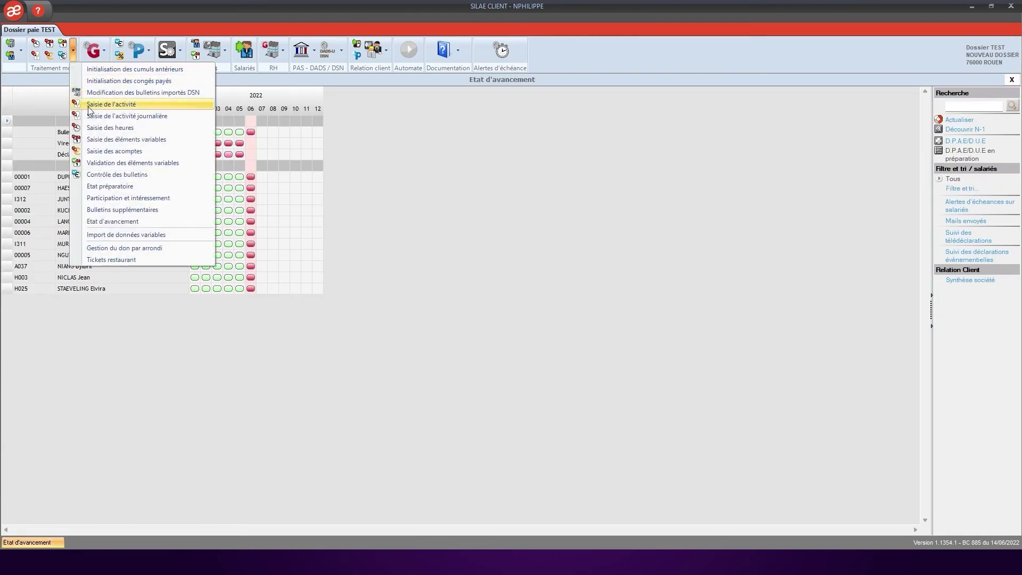
click(153, 154)
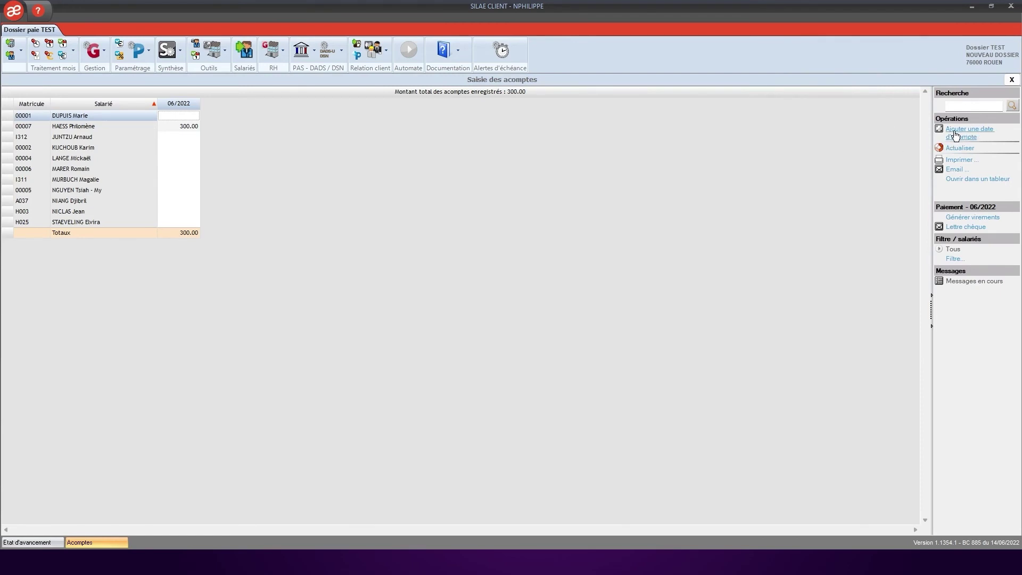
Step: Try to add an advance-payment date for the month 06/2022
click(956, 136)
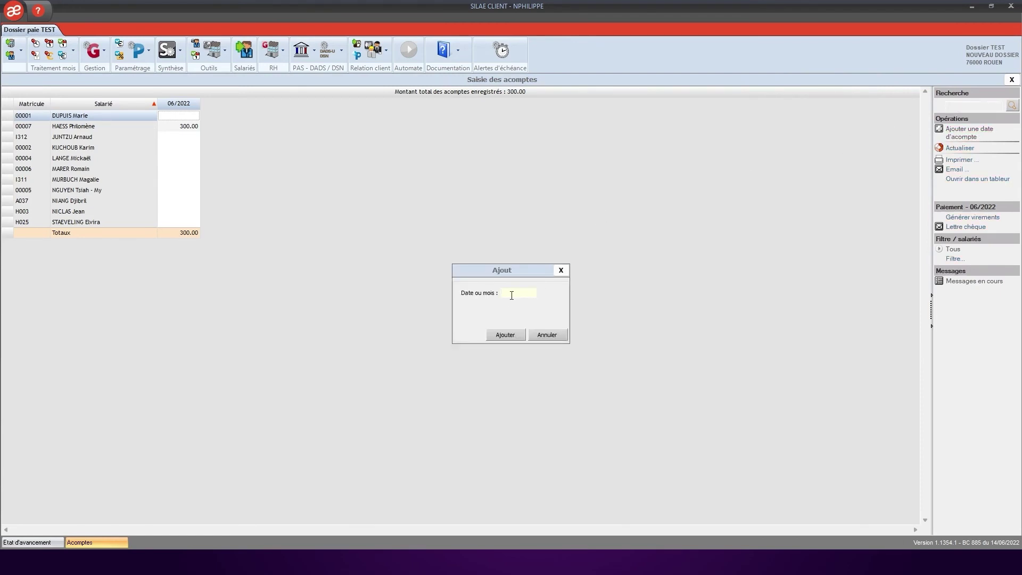
text(260620)
key(Tab)
click(528, 295)
double_click(529, 296)
text(06/2022)
key(Tab)
key(Return)
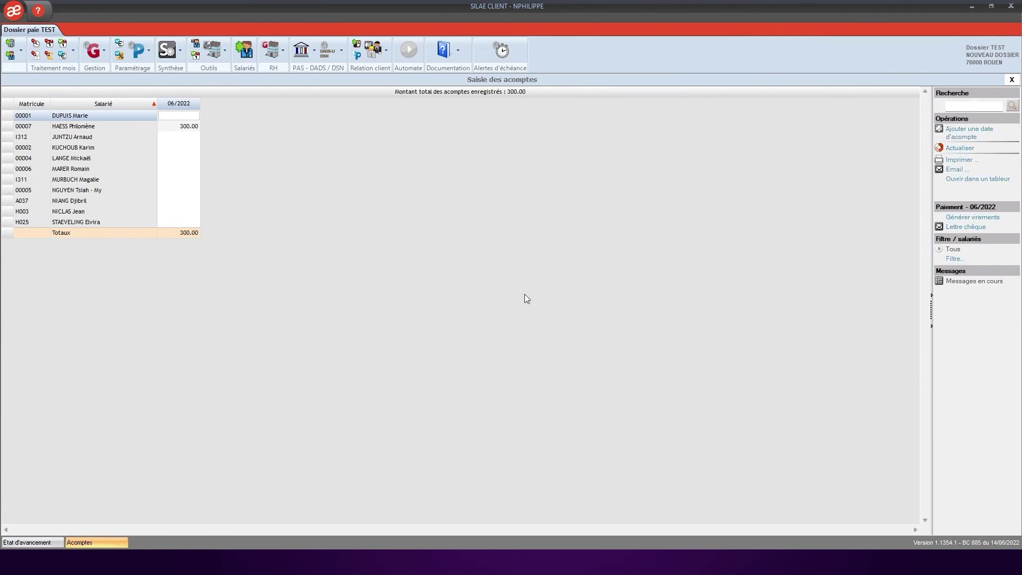
Step: Enter a 500.00 advance in 06/2022 for the sixth listed employee and close the advances entry
click(173, 170)
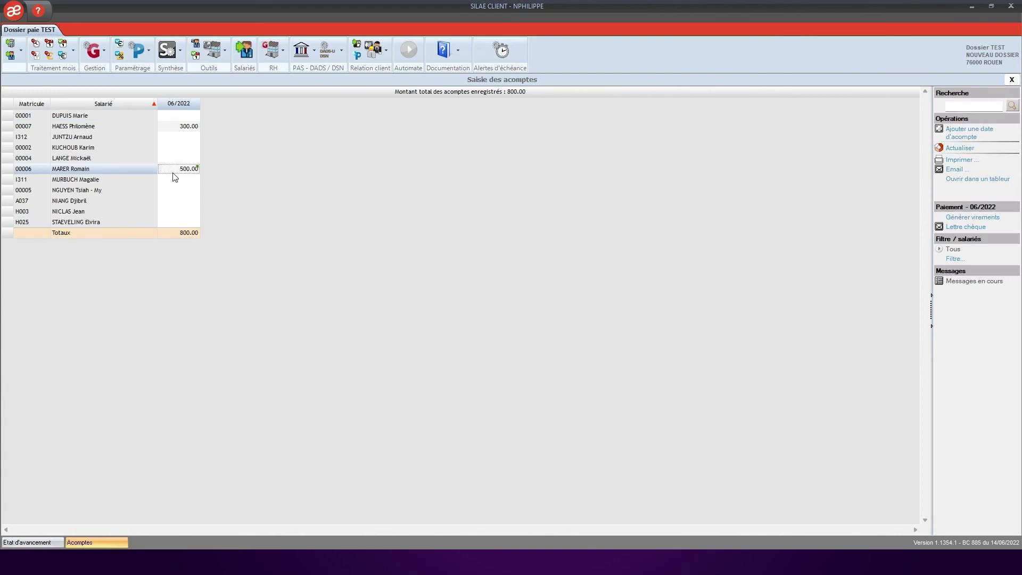
click(187, 180)
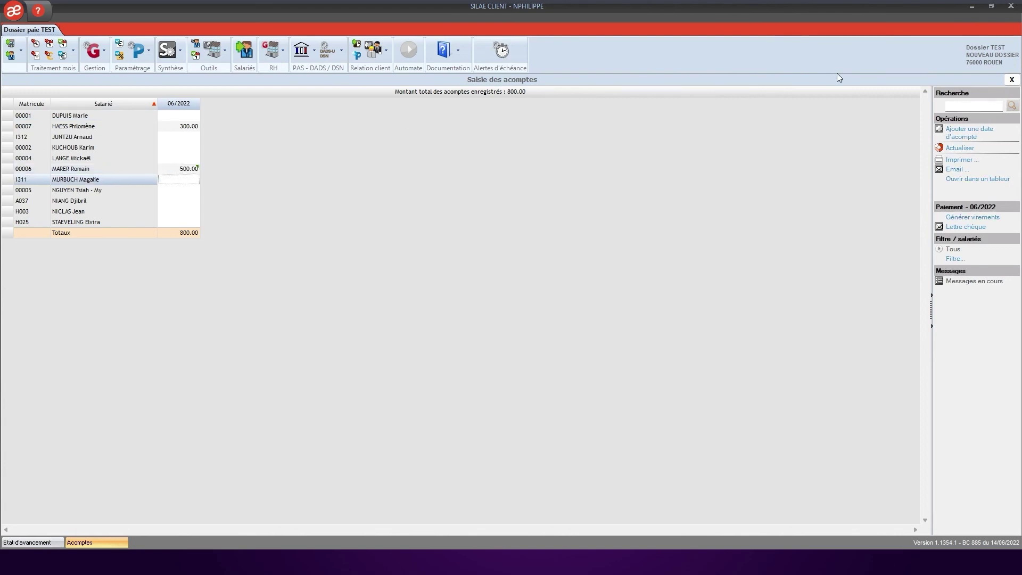
click(1012, 80)
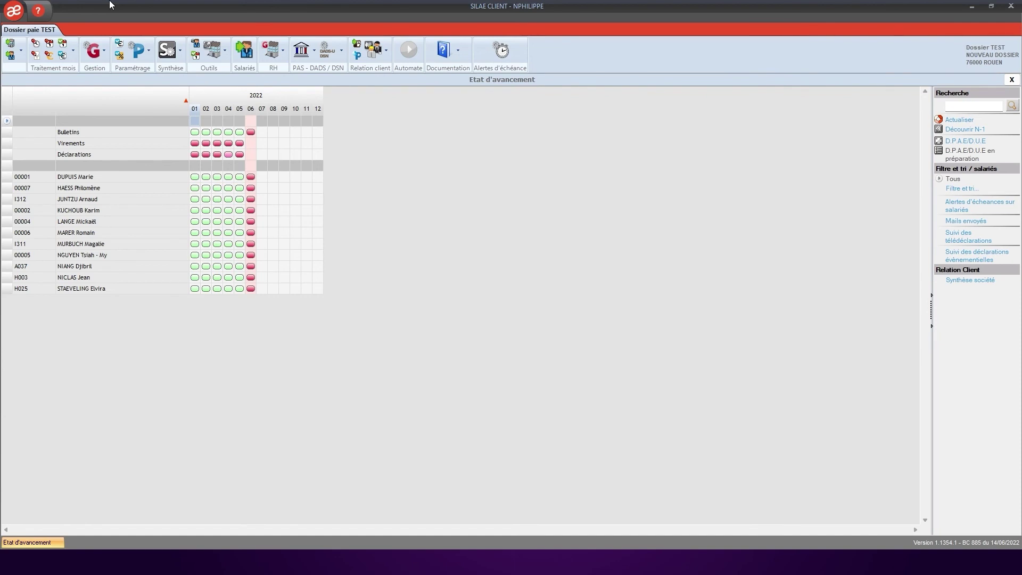
Step: Examine the Import de données variables options for importing a file and close the screen without importing
click(73, 51)
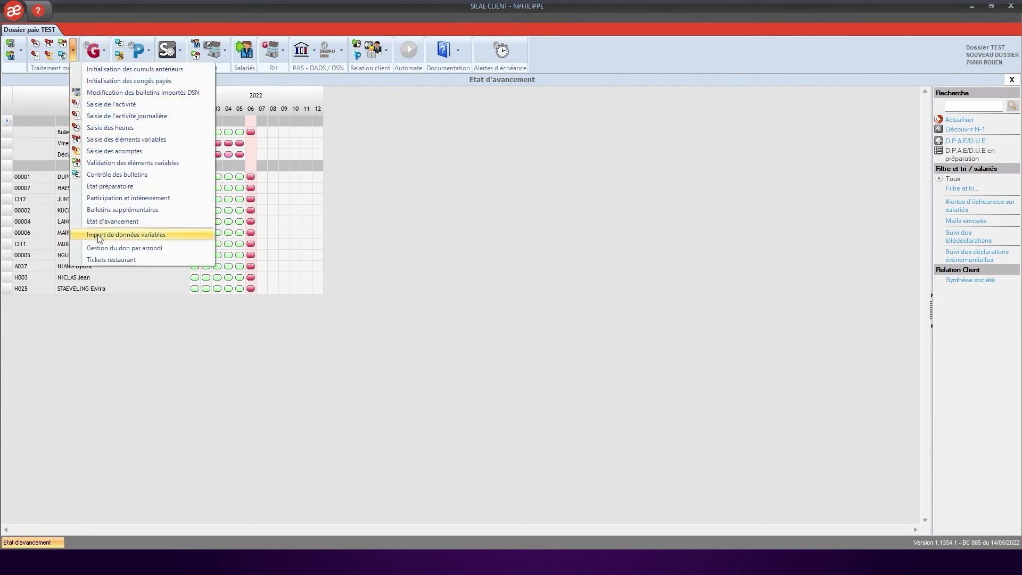
click(153, 236)
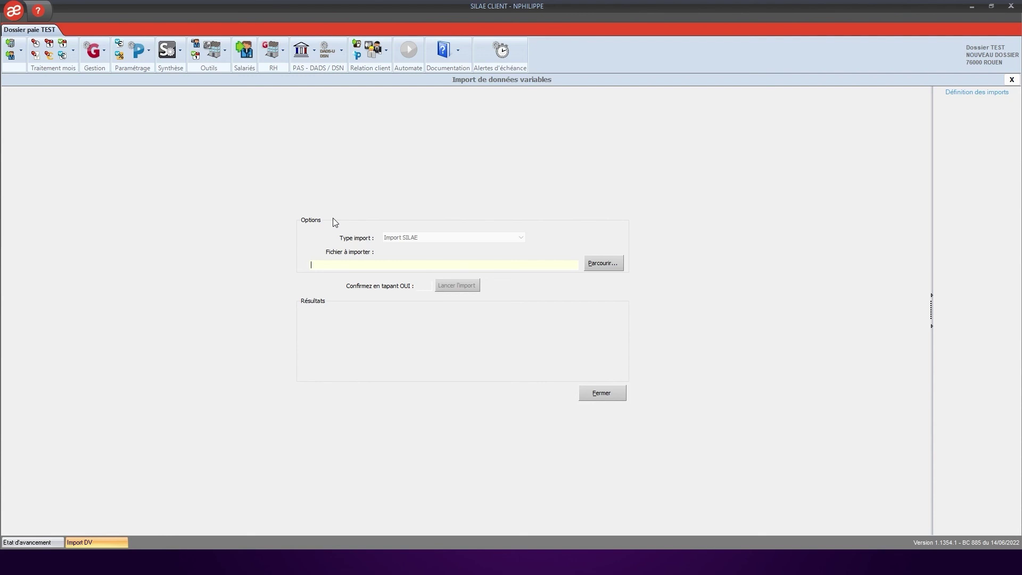
click(1012, 80)
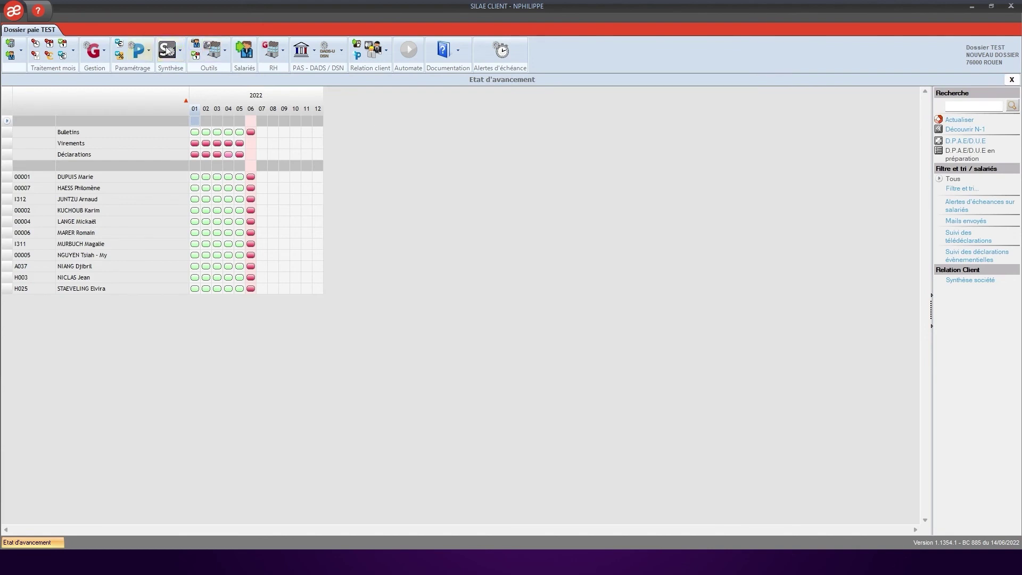